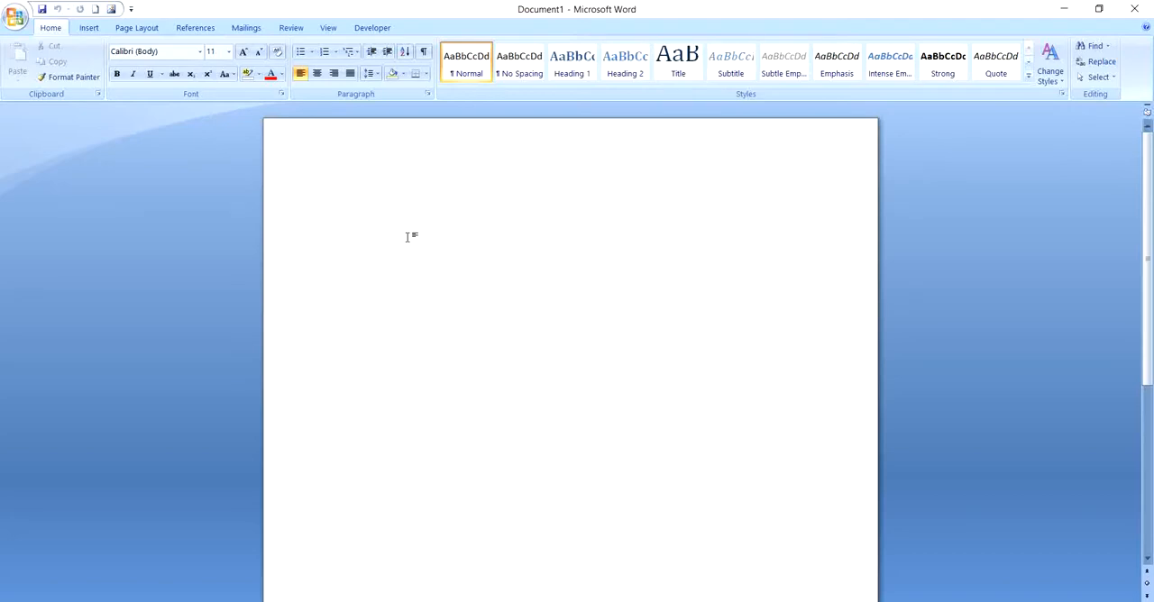
Enter the text "International platform" in the blank document
text(Inter)
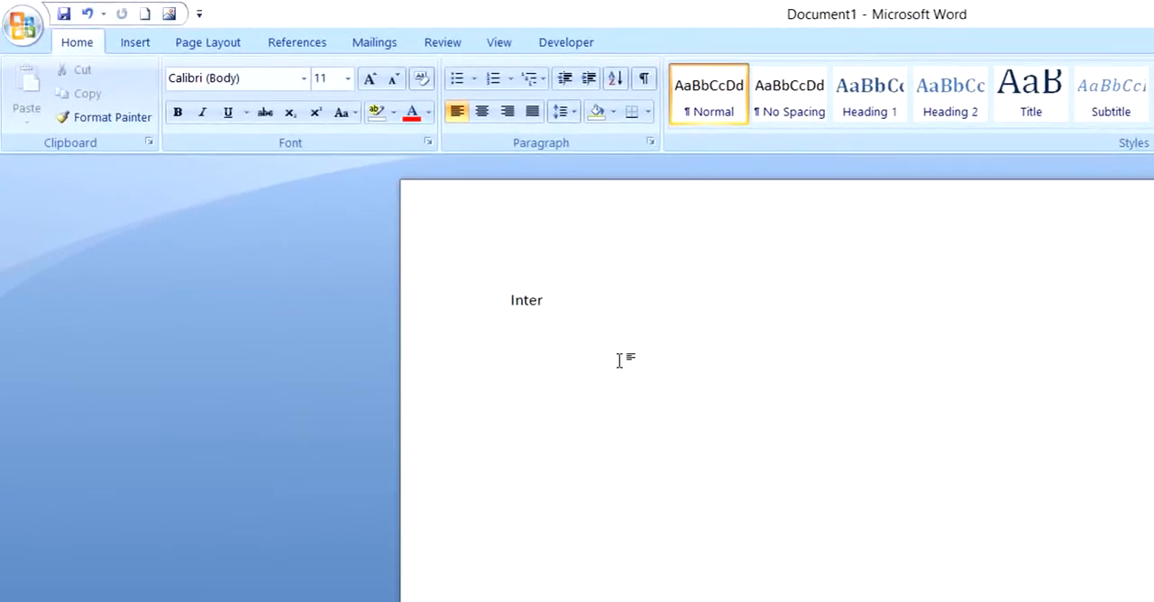
text(national platform)
Select the whole line, reselect only the word "platform", and clear the selection with the cursor at the end of the line
key(ctrl+a)
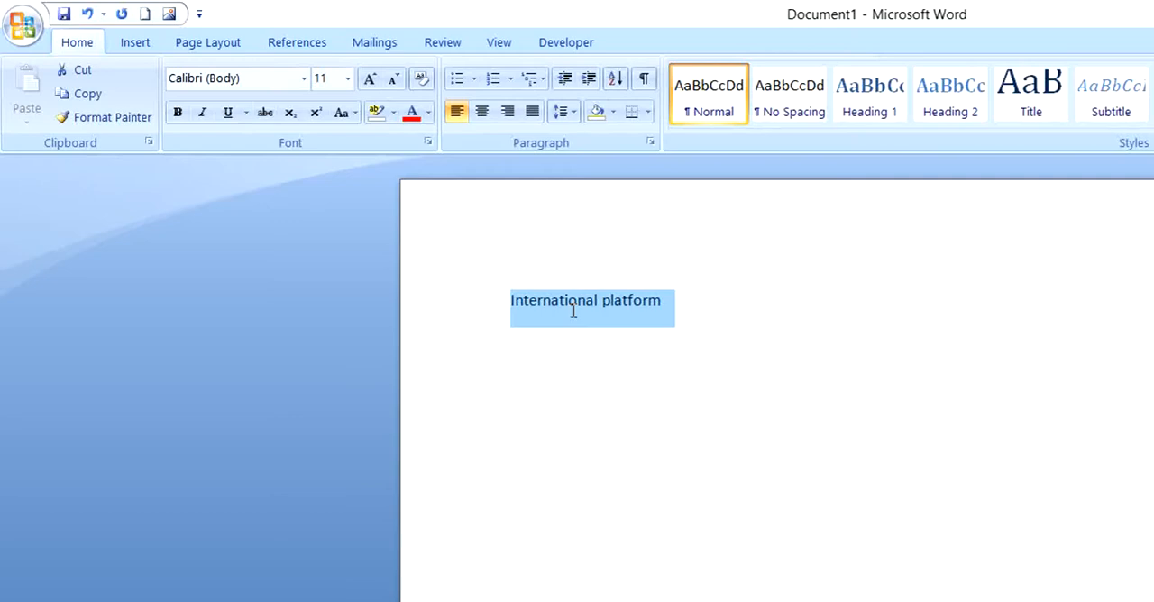
click(668, 315)
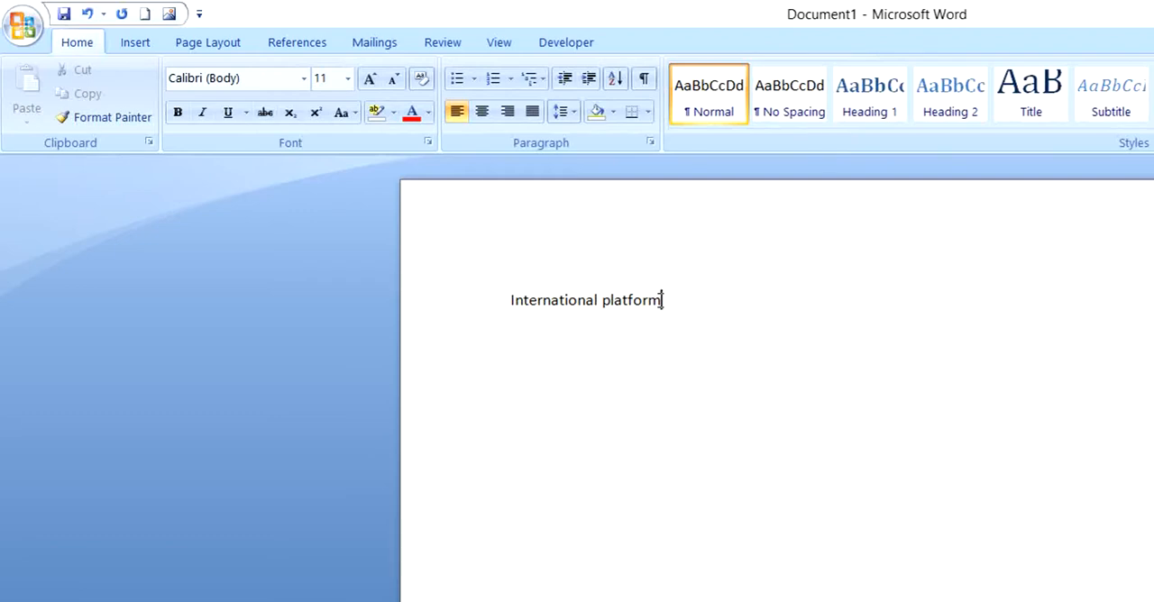
drag(659, 299, 583, 308)
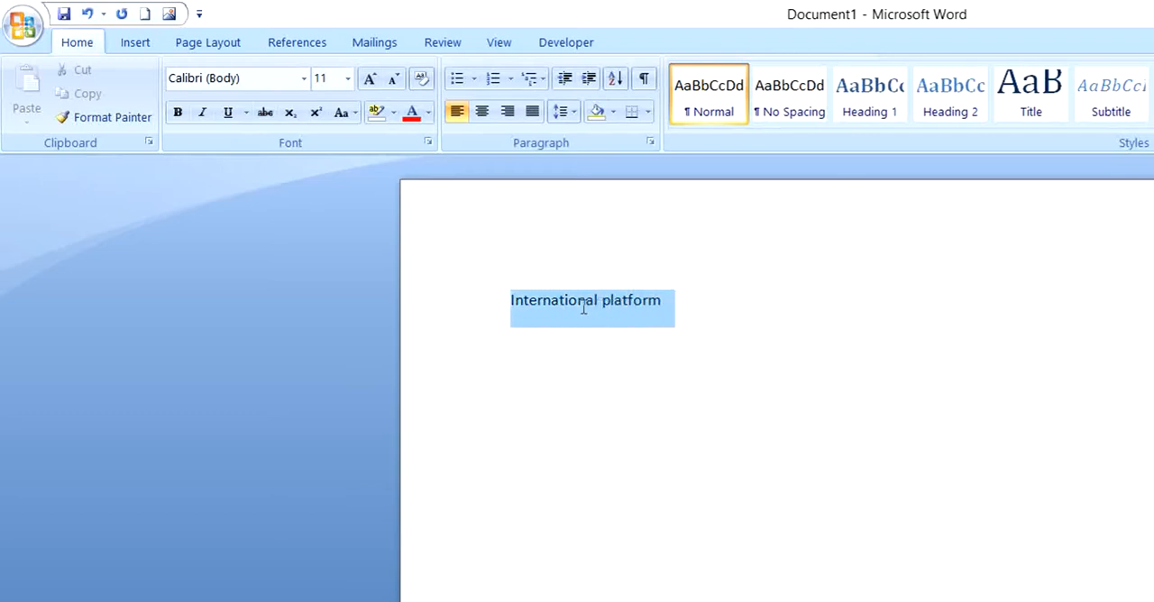
drag(584, 309, 603, 311)
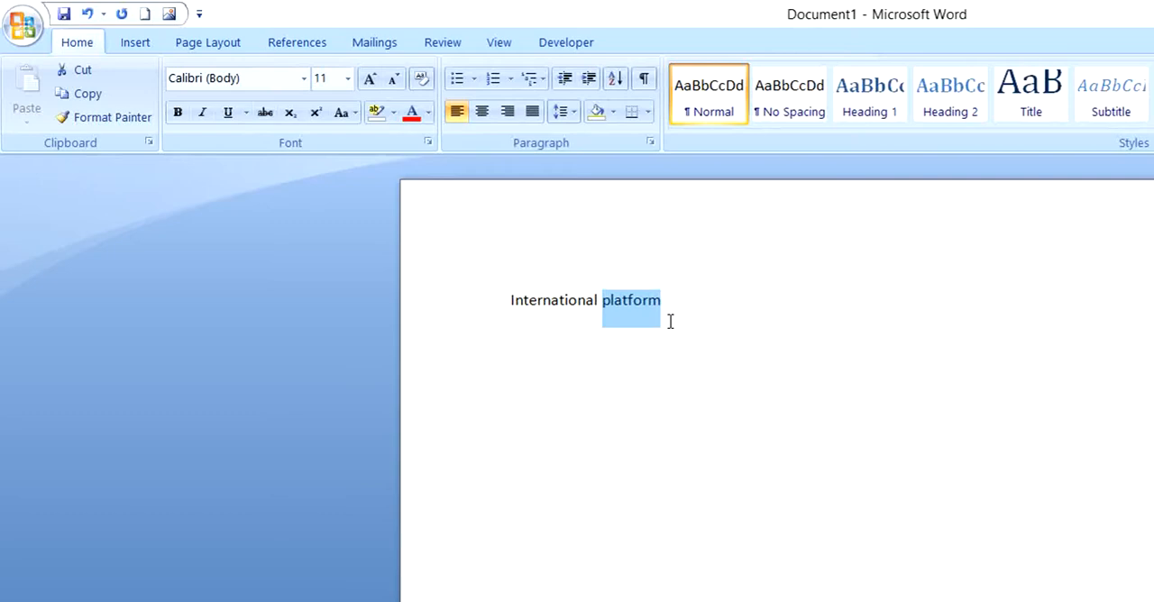
click(664, 304)
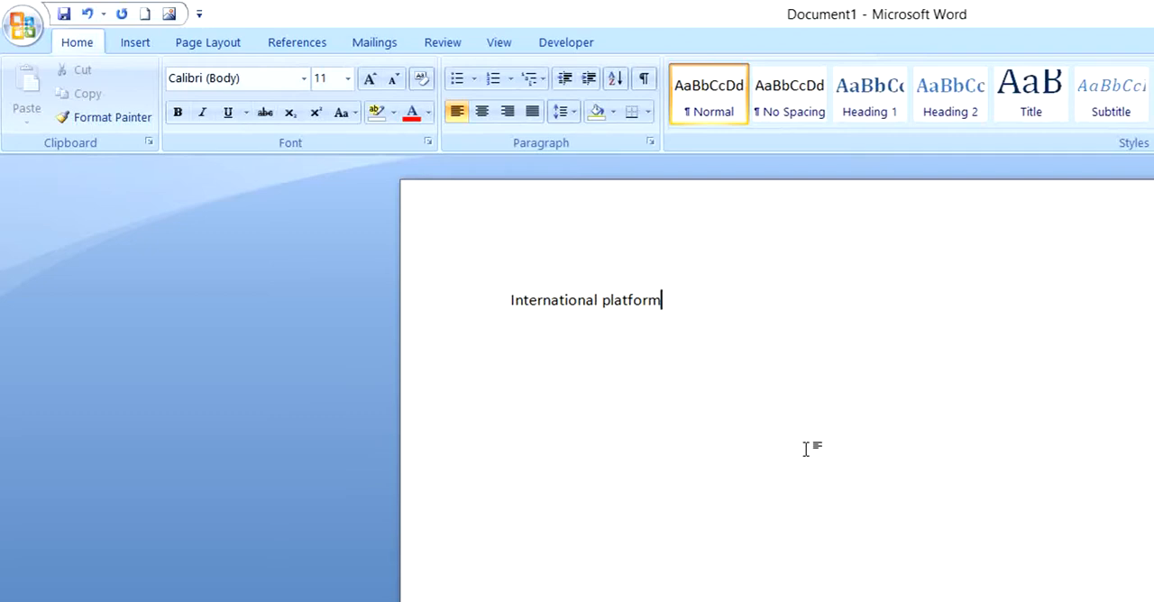
Extend the selection backward character by character from the end of the line until all of "International platform" is selected
key(shift+Left)
key(shift+Left)
key(shift+Left)
key(shift+Left)
key(shift+Left)
key(shift+Left)
key(shift+Left)
key(shift+Left)
key(shift+Left)
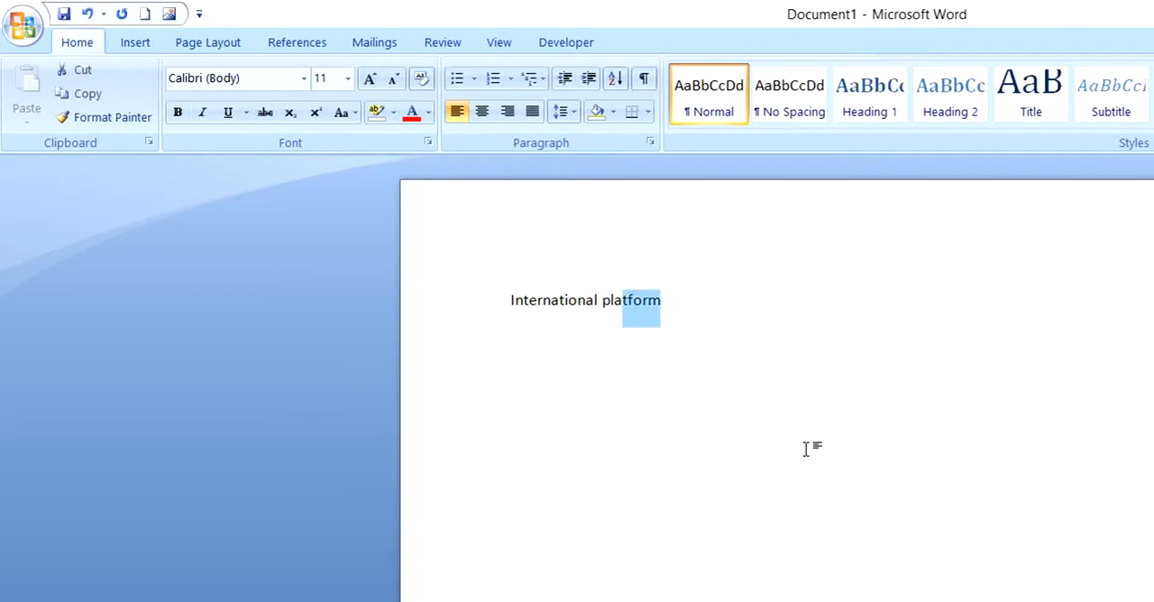
key(shift+Left)
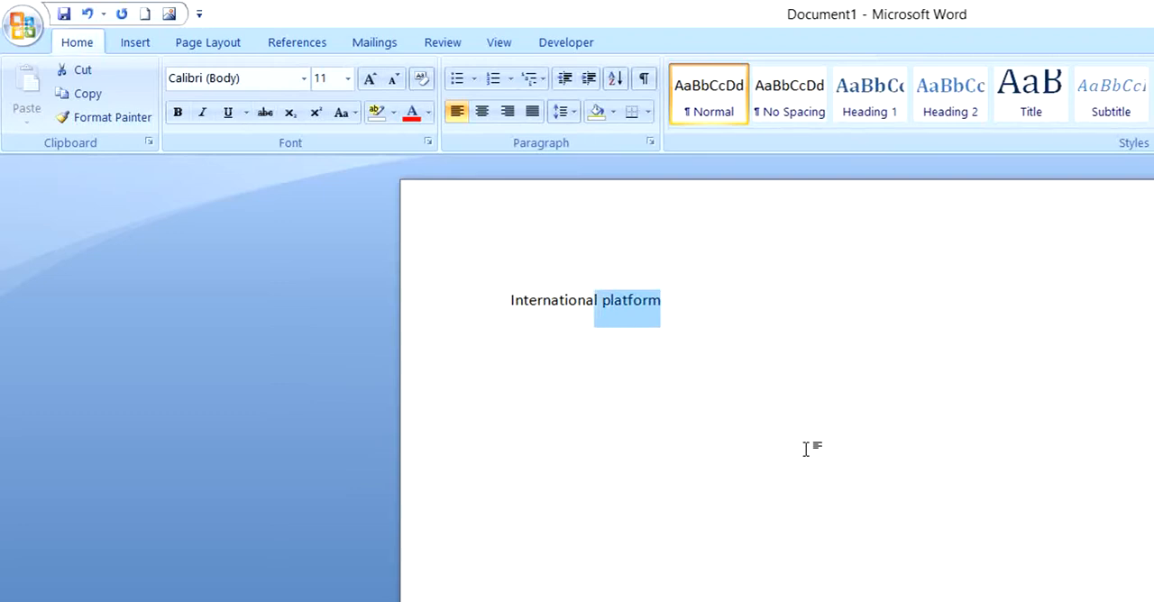
key(shift+Left)
key(shift+Left)
key(shift+Left)
key(shift+Left)
key(shift+Left)
key(shift+Left)
key(shift+Left)
key(shift+Left)
key(shift+Left)
key(shift+Left)
key(shift+Left)
key(shift+Left)
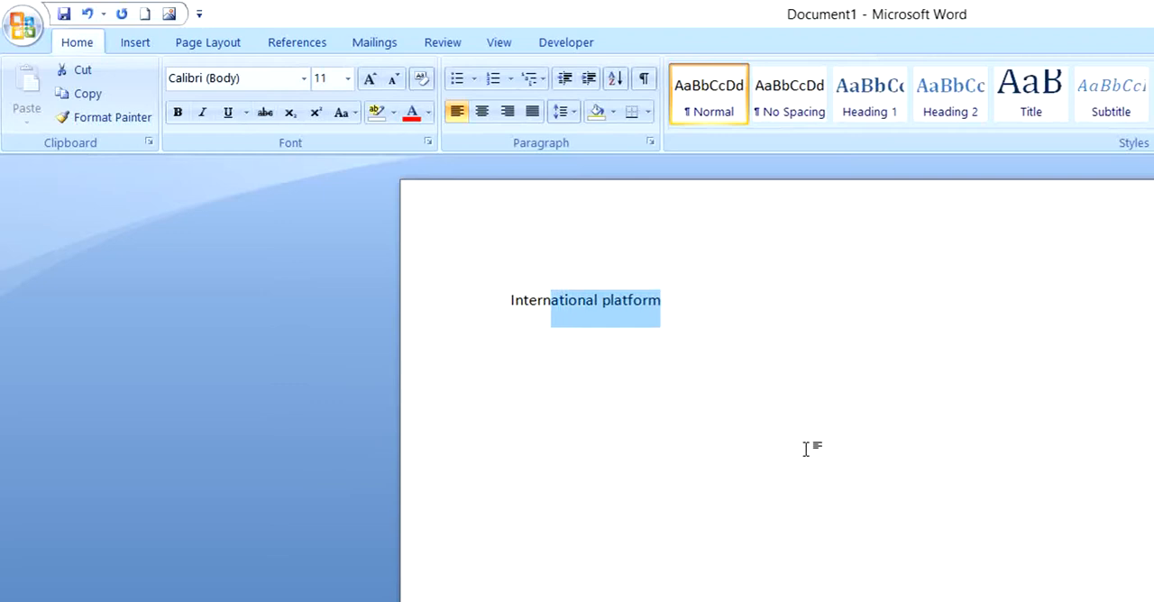
key(shift+Left)
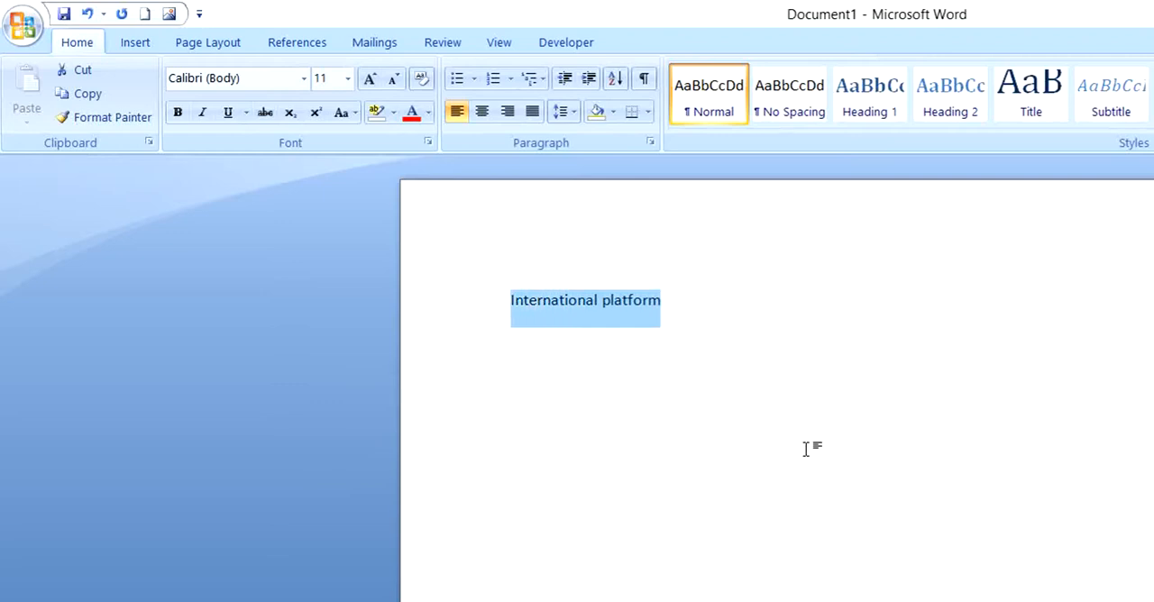
Shrink the selection character by character toward the end of the line until no text is selected
key(shift+Right)
key(shift+Right)
key(shift+Right)
key(shift+Right)
key(shift+Right)
key(shift+Right)
key(shift+Right)
key(shift+Right)
key(shift+Right)
key(shift+Right)
key(shift+Right)
key(shift+Right)
key(shift+Right)
key(shift+Right)
key(shift+Right)
key(shift+Right)
key(shift+Right)
key(shift+Right)
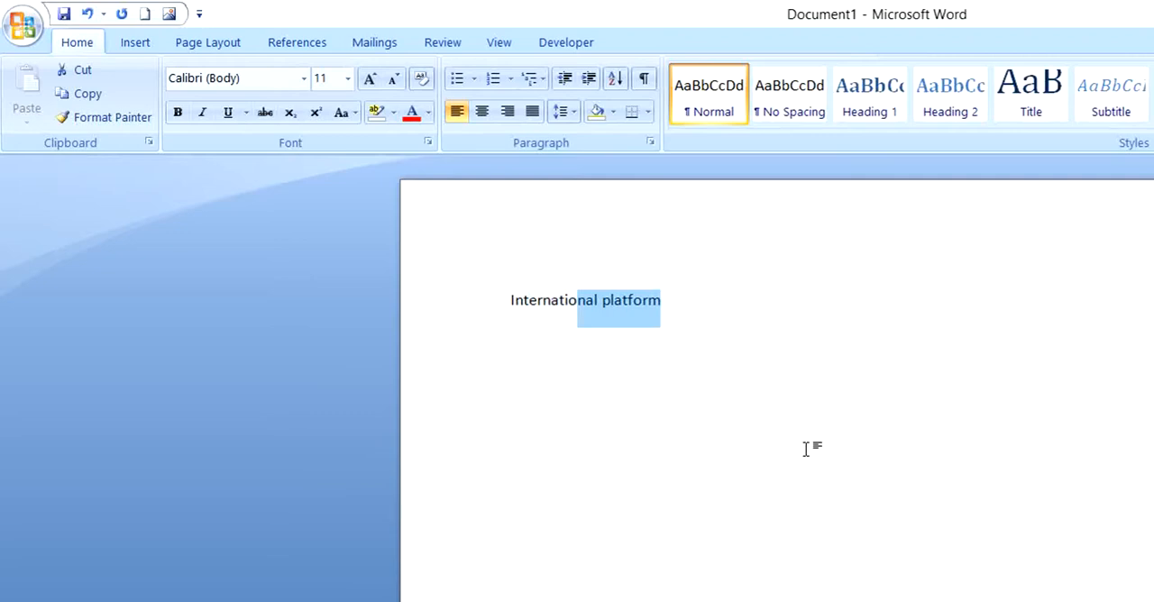
key(shift+Right)
key(shift+Right)
key(shift+Right)
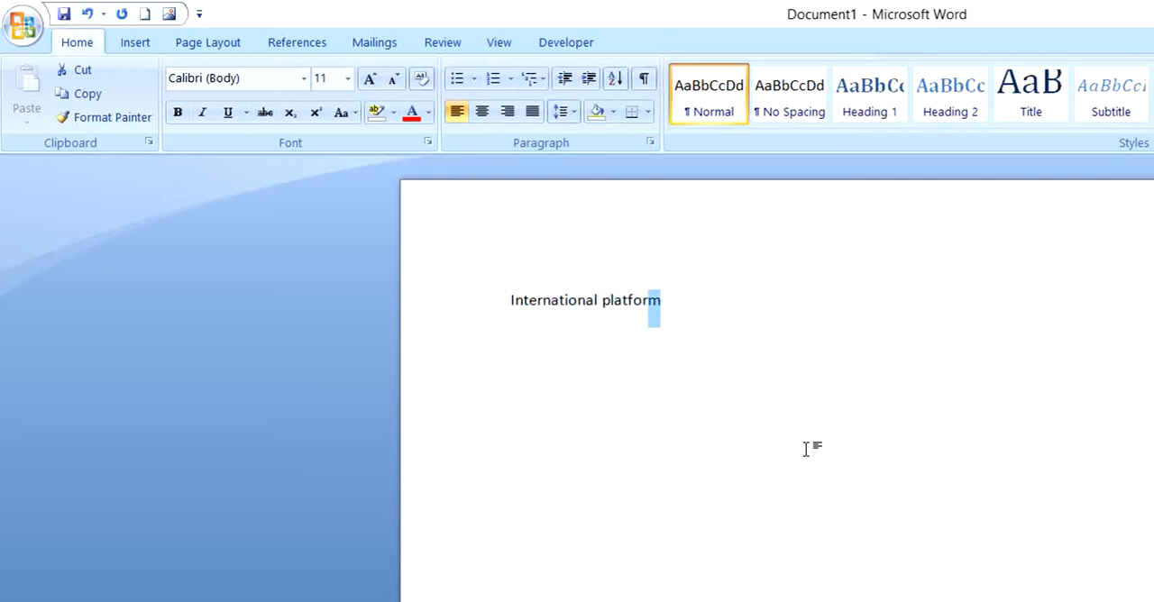
key(shift+Right)
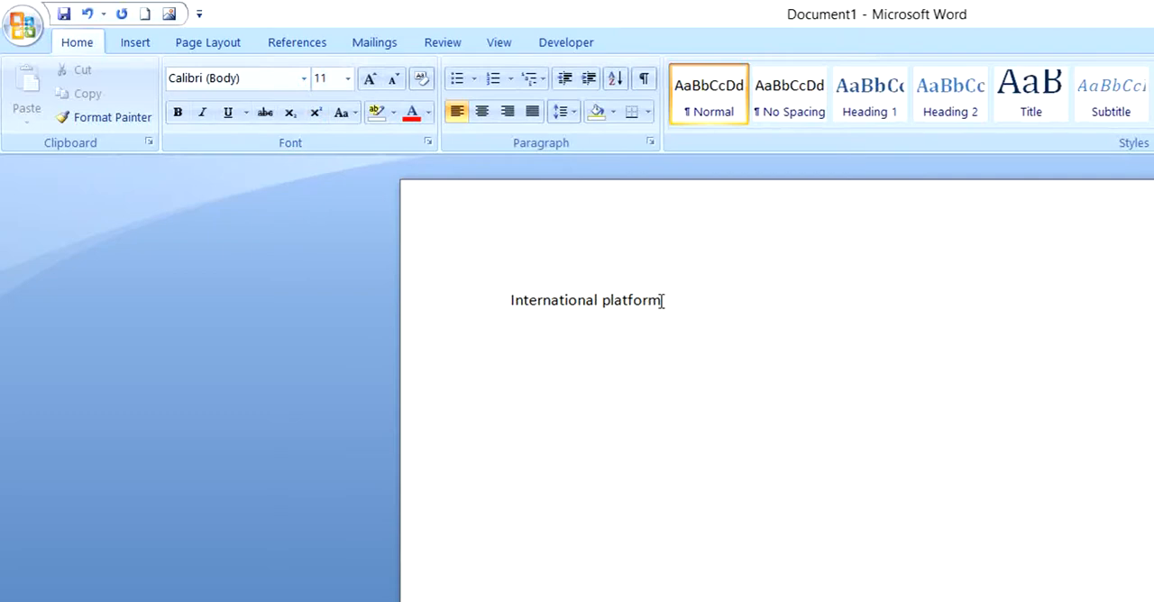
Change the whole line "International platform" to the Arial Unicode MS font at size 26
drag(659, 300, 537, 303)
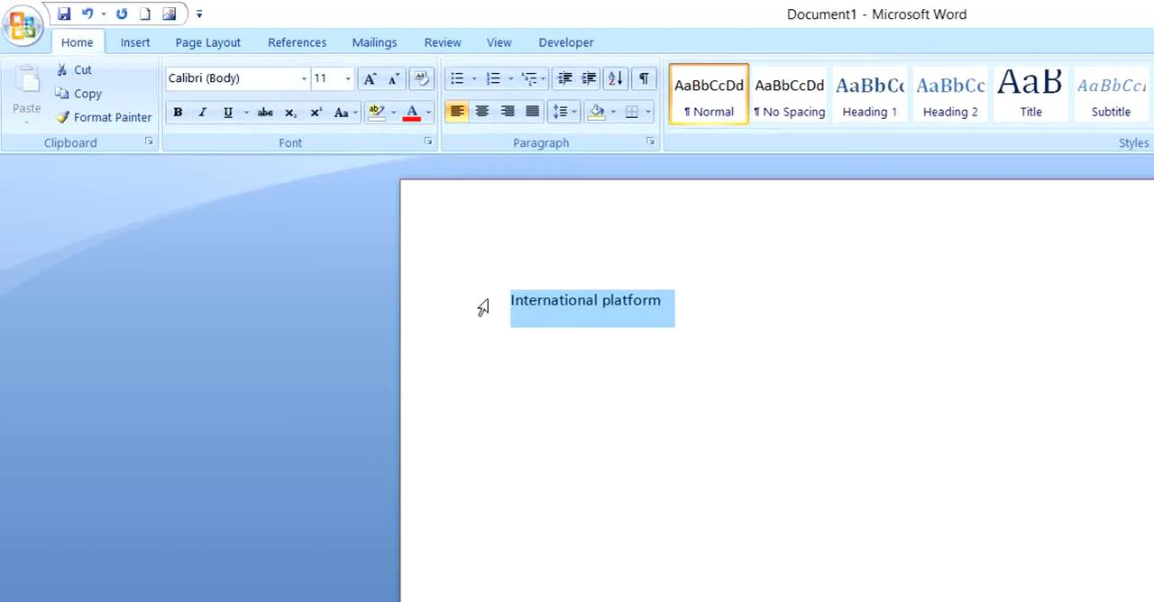
click(305, 82)
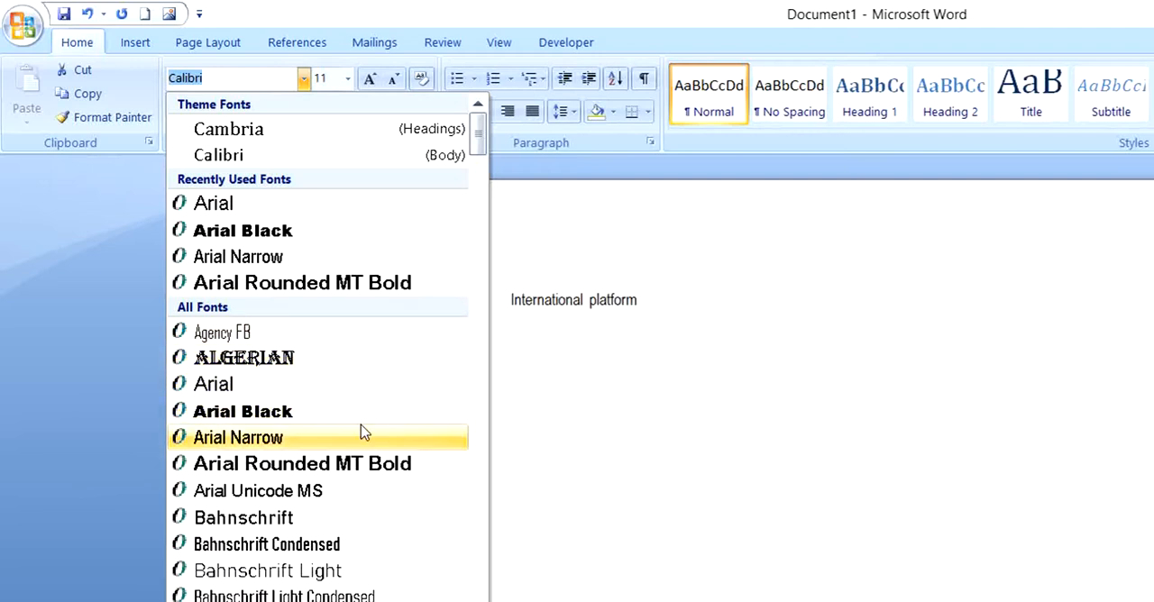
click(376, 491)
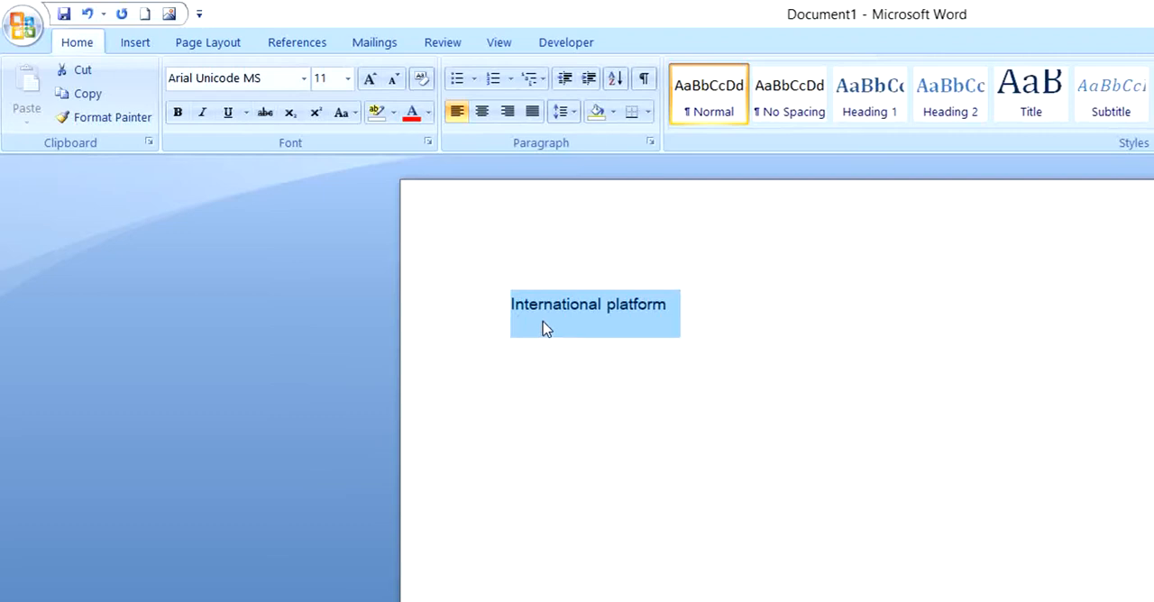
click(348, 80)
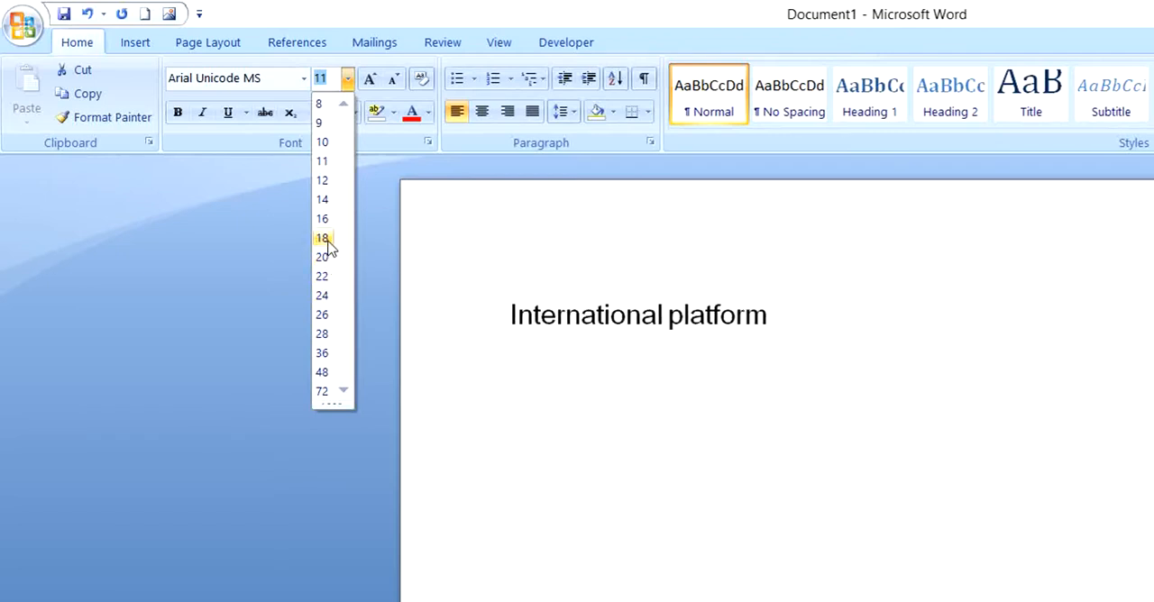
click(322, 315)
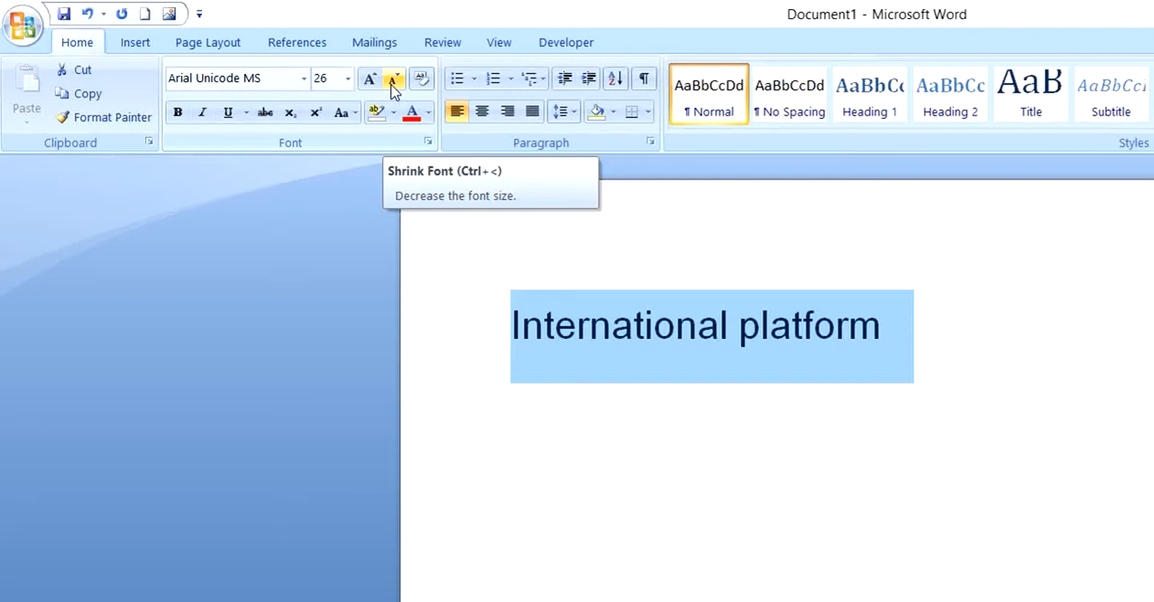
Decrease the selected text's font size in increments to 14
click(394, 81)
click(393, 81)
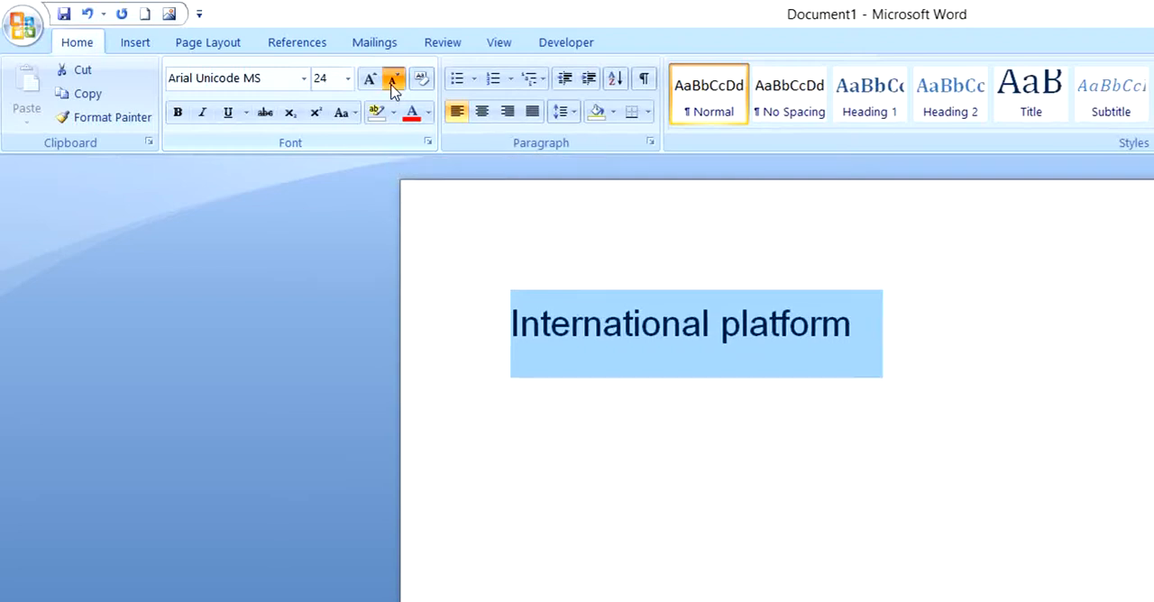
click(393, 81)
click(393, 81)
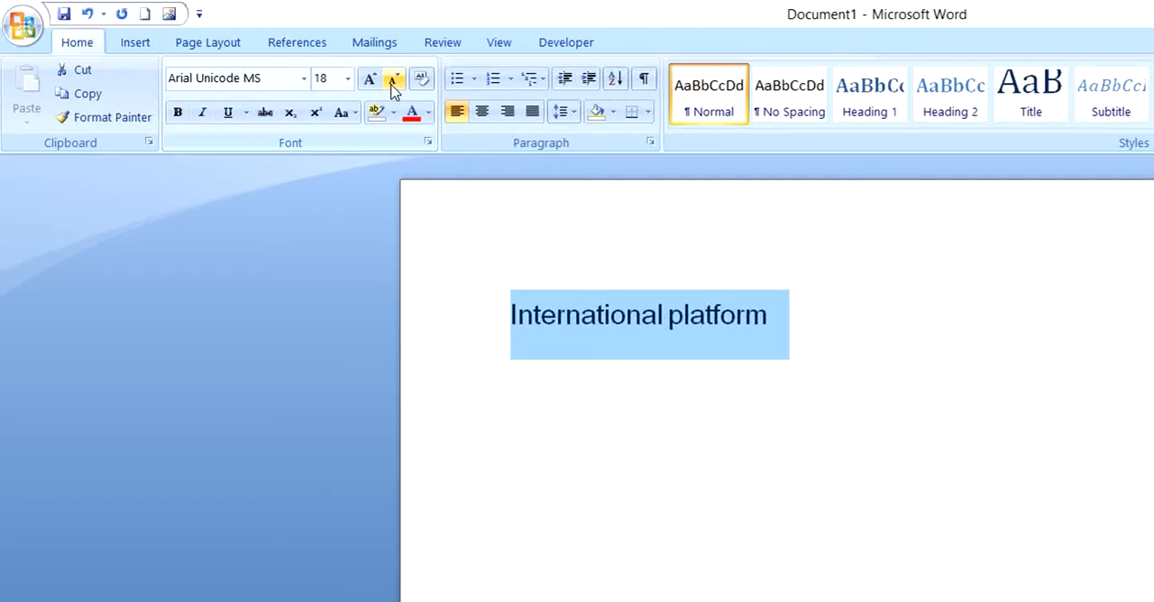
click(393, 81)
click(393, 82)
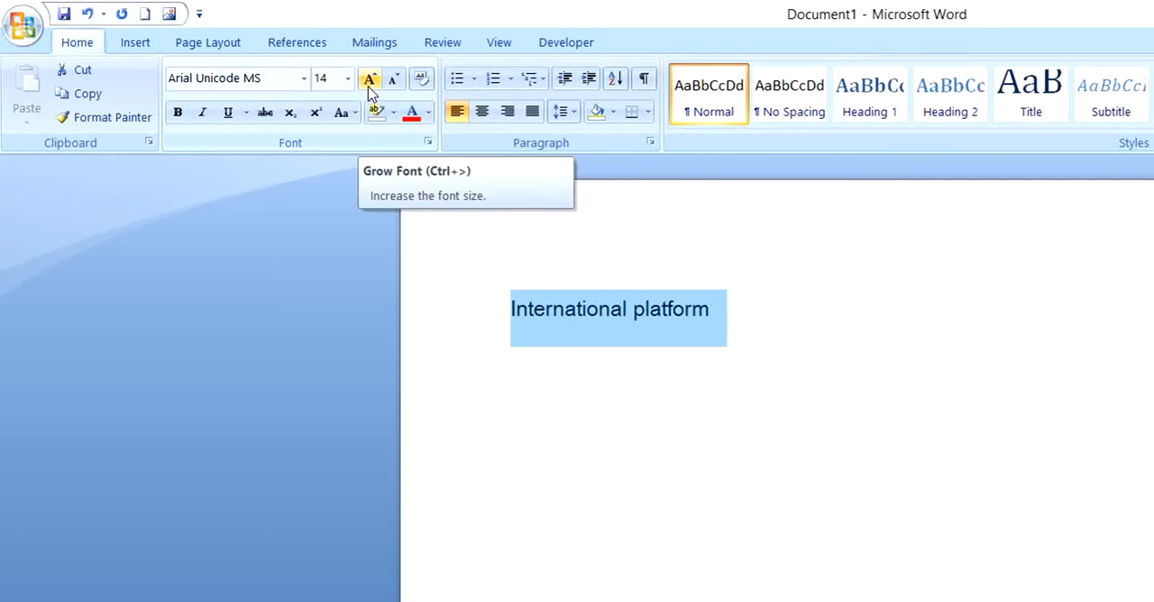
Increase the selected text's font size in increments to 22
click(369, 81)
click(370, 81)
click(369, 81)
click(370, 81)
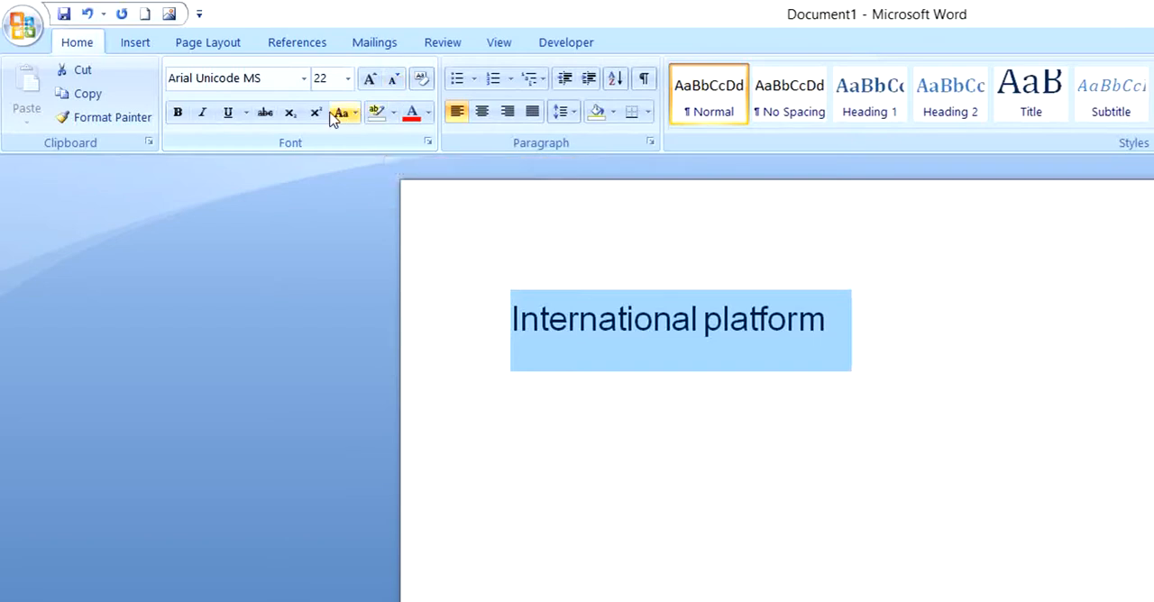
Try bold and italic on the selected text one after the other, removing each format again
click(176, 114)
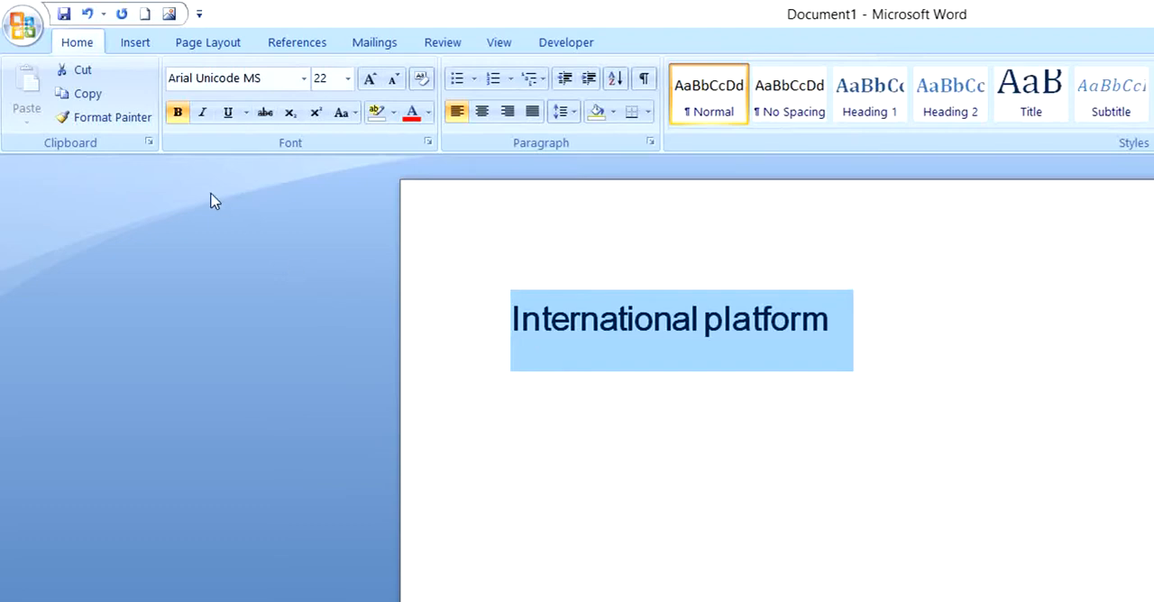
click(177, 113)
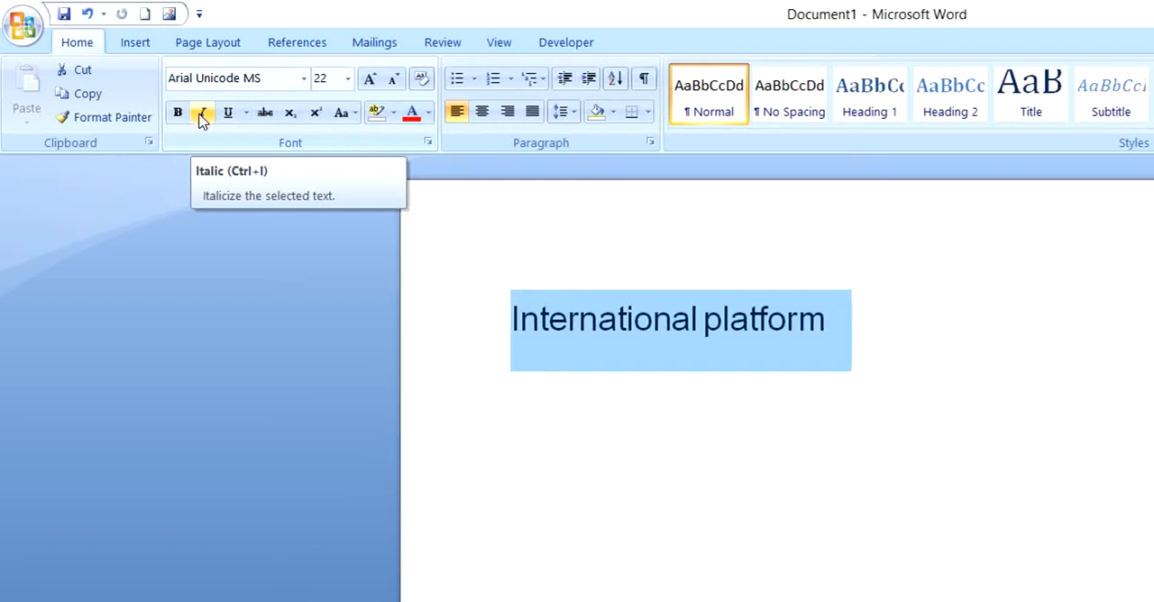
click(201, 115)
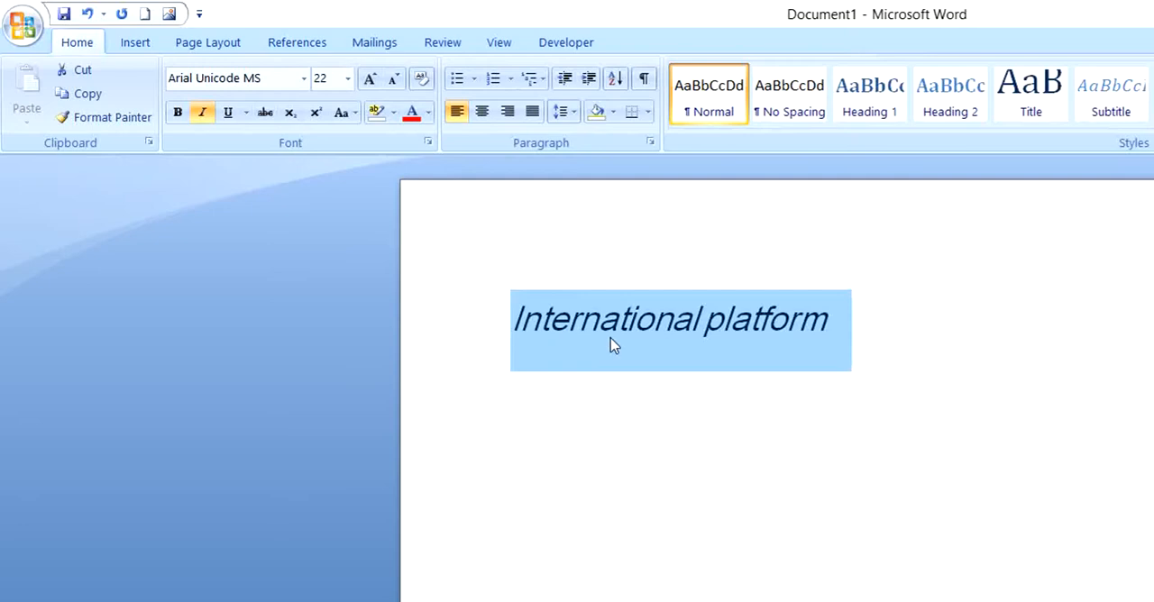
click(203, 115)
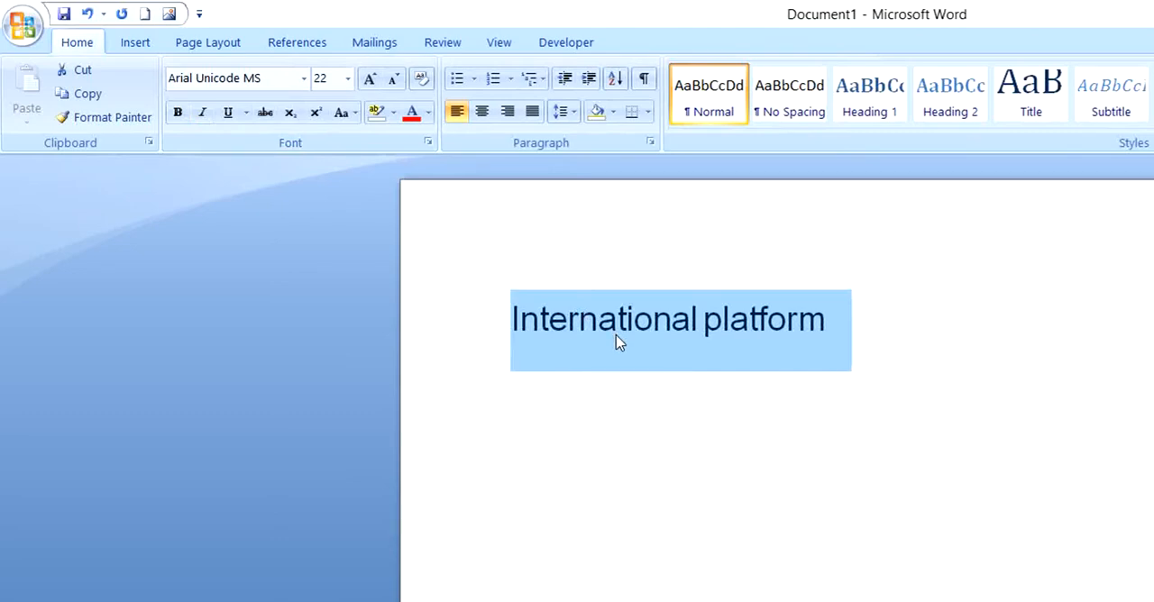
Underline the selected text and change the underline style to a thick solid line
click(229, 115)
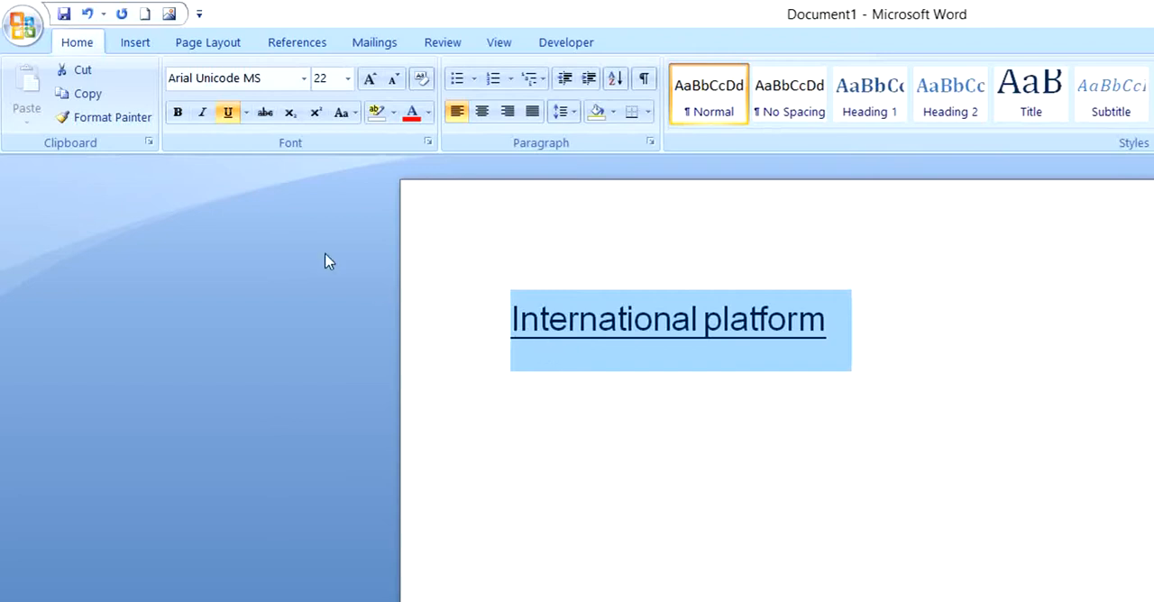
click(246, 114)
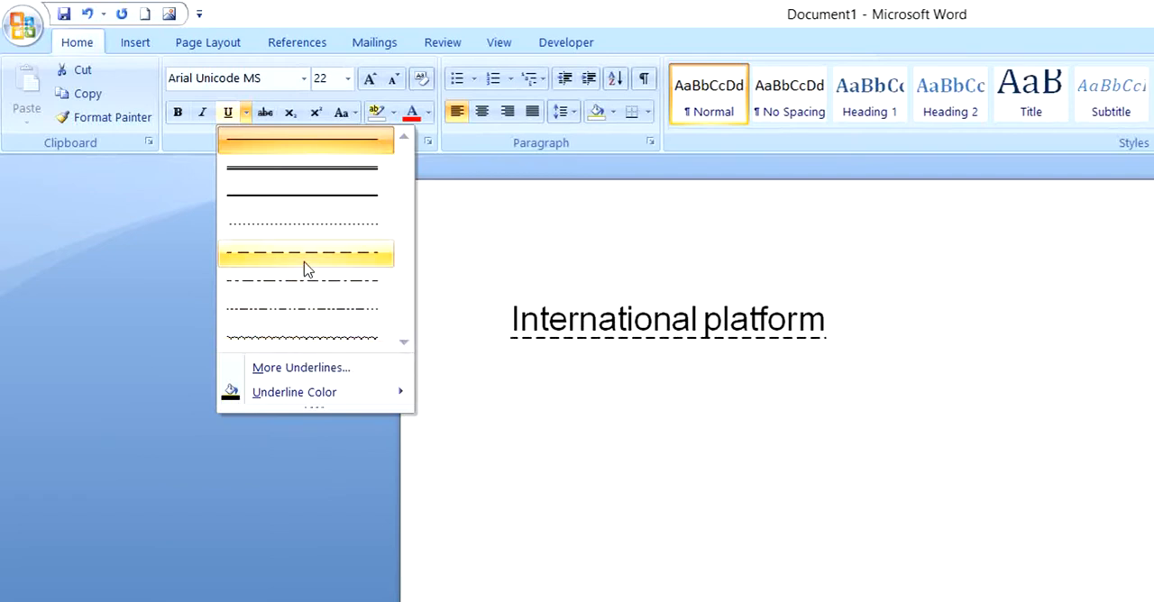
click(291, 208)
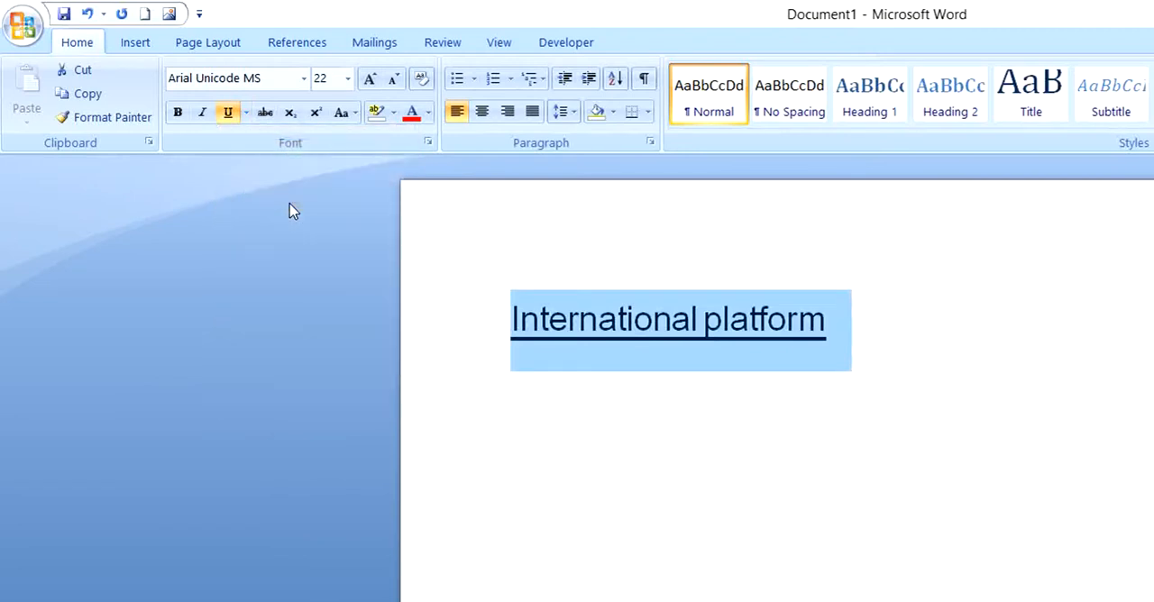
Color the underline light blue from the standard colors, and remove the underline from the text
click(246, 113)
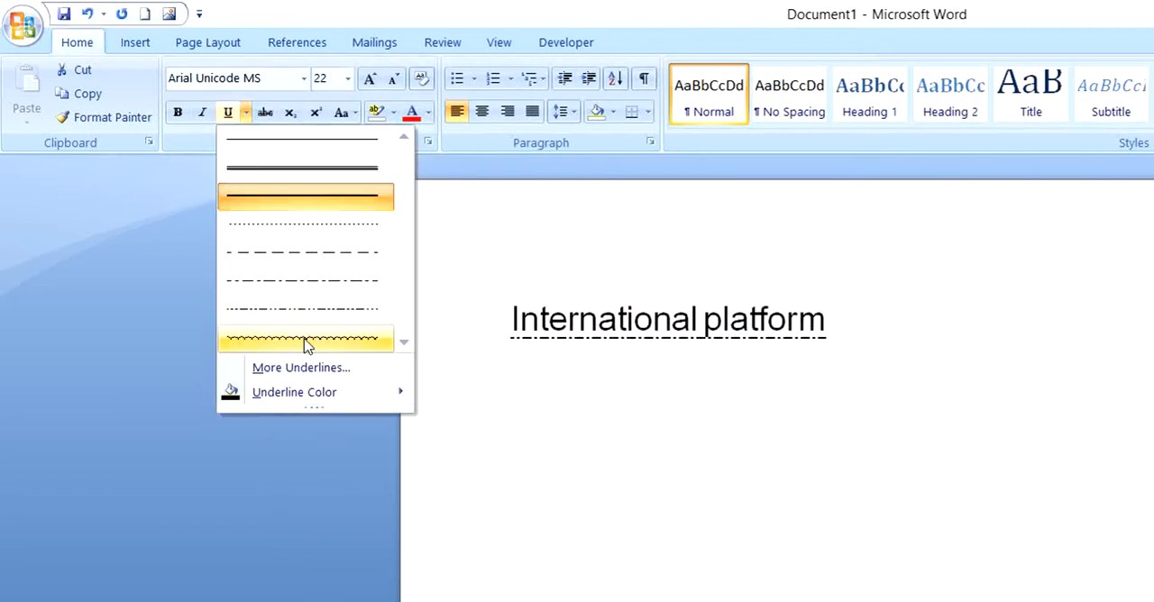
mouse_move(315, 391)
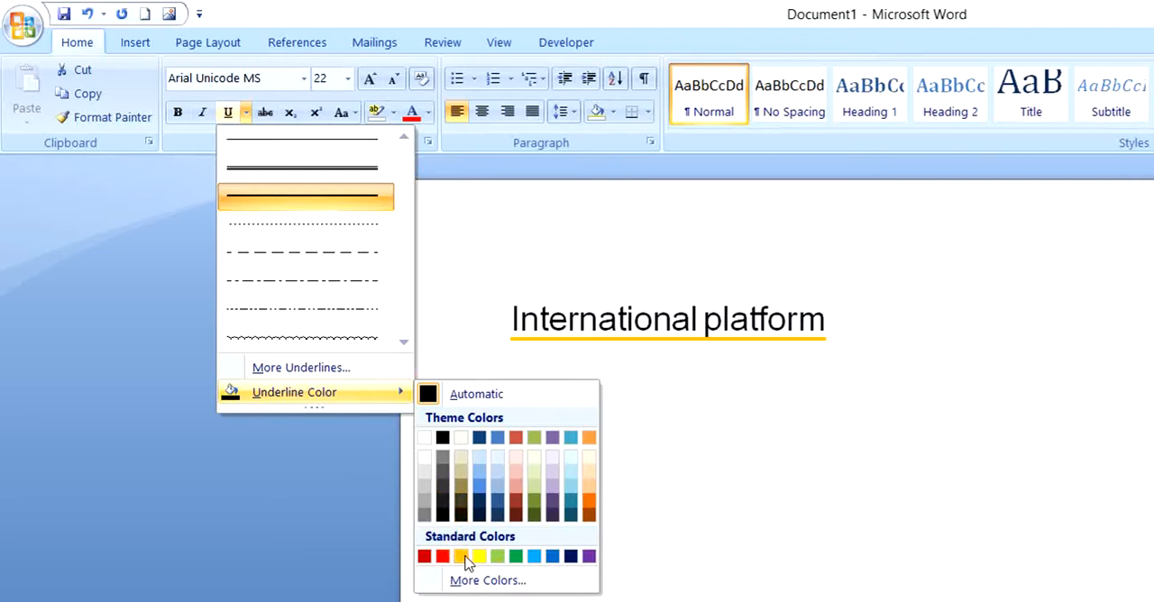
click(534, 556)
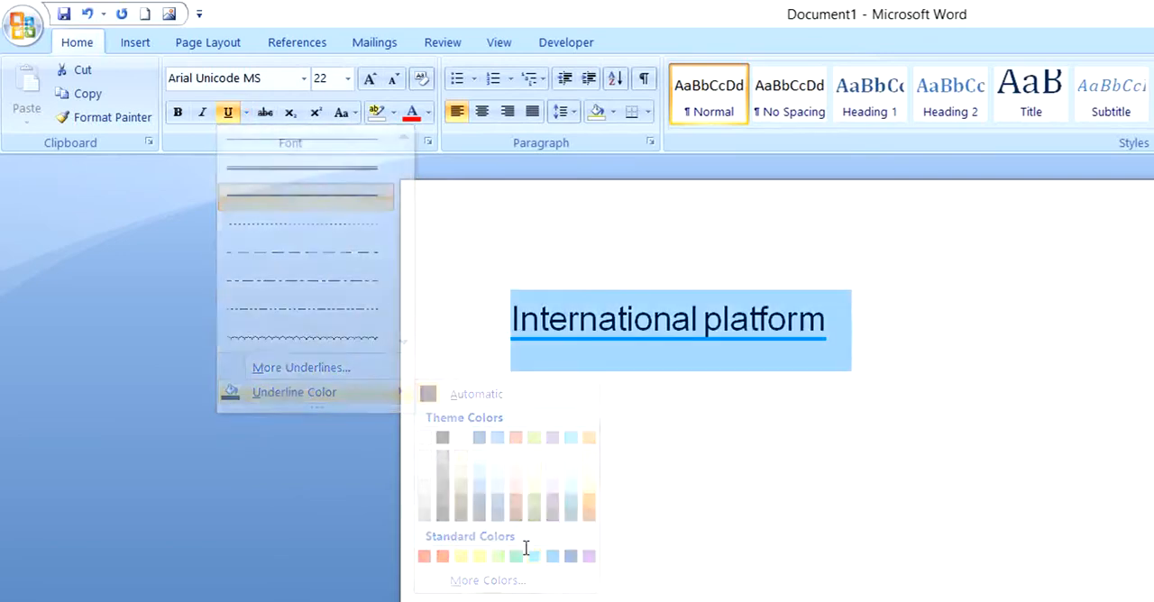
click(230, 112)
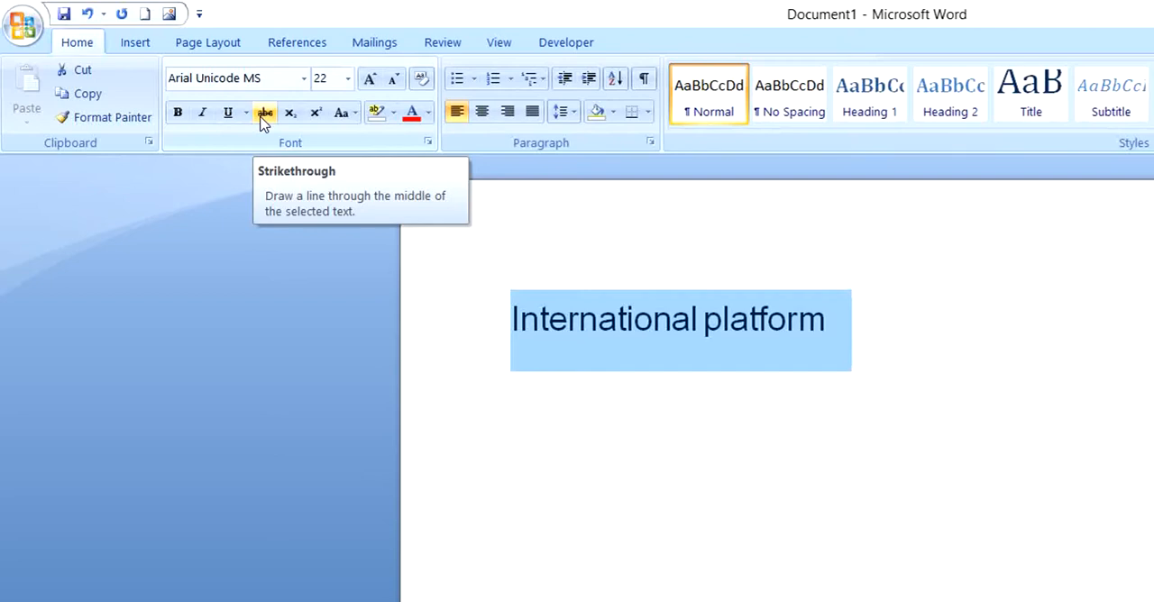
Apply strikethrough to "International platform" and clear the selection
click(265, 113)
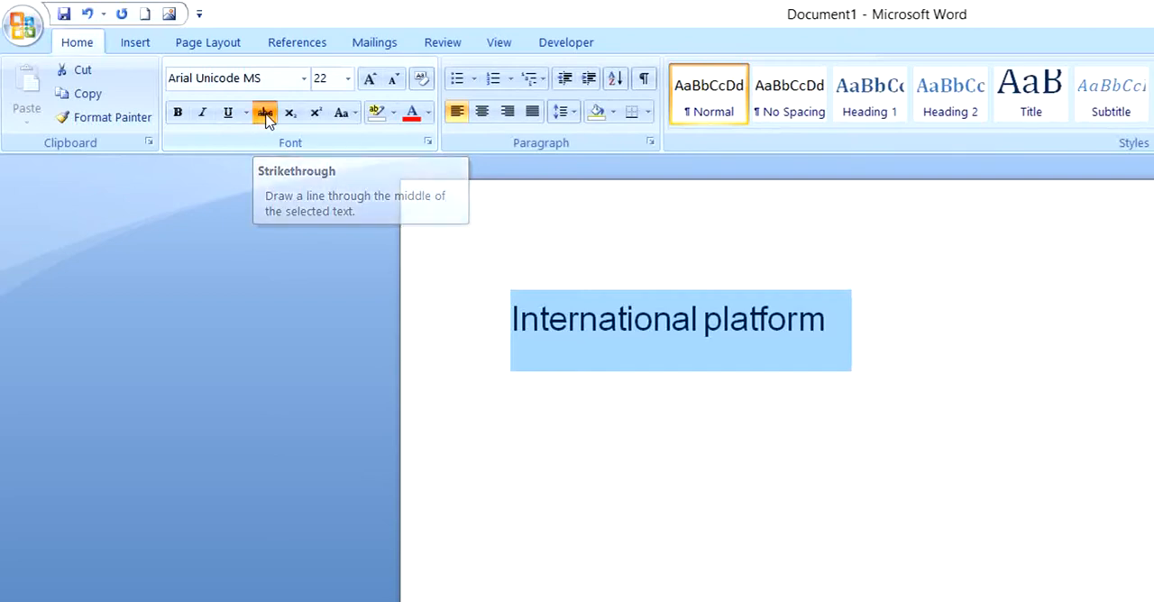
click(682, 385)
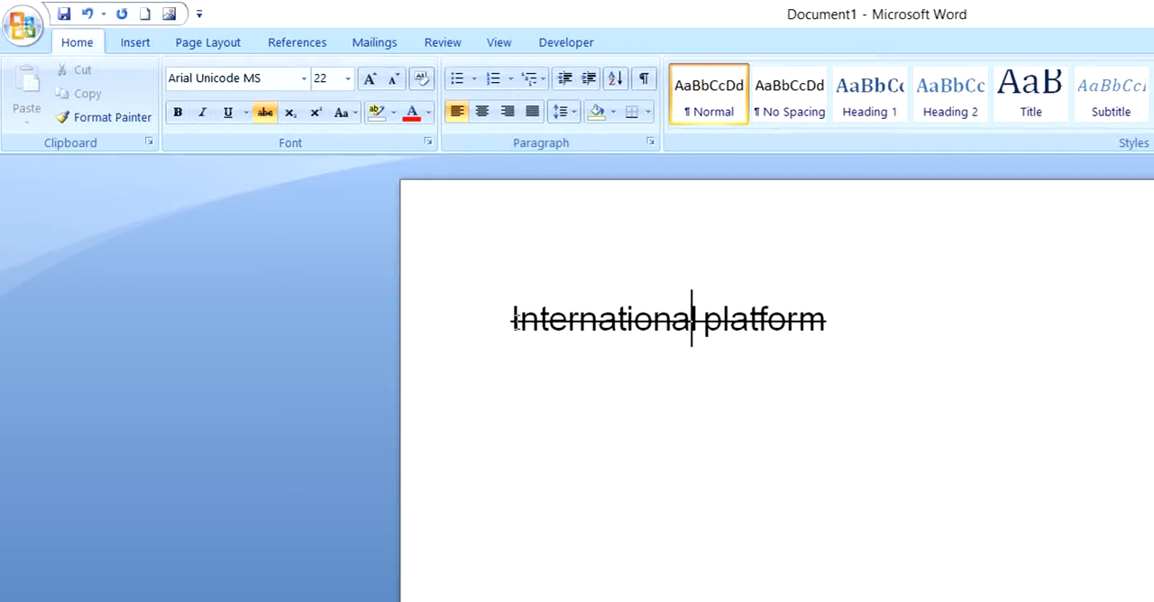
Remove the strikethrough from "International platform" and clear the selection
drag(511, 322, 848, 326)
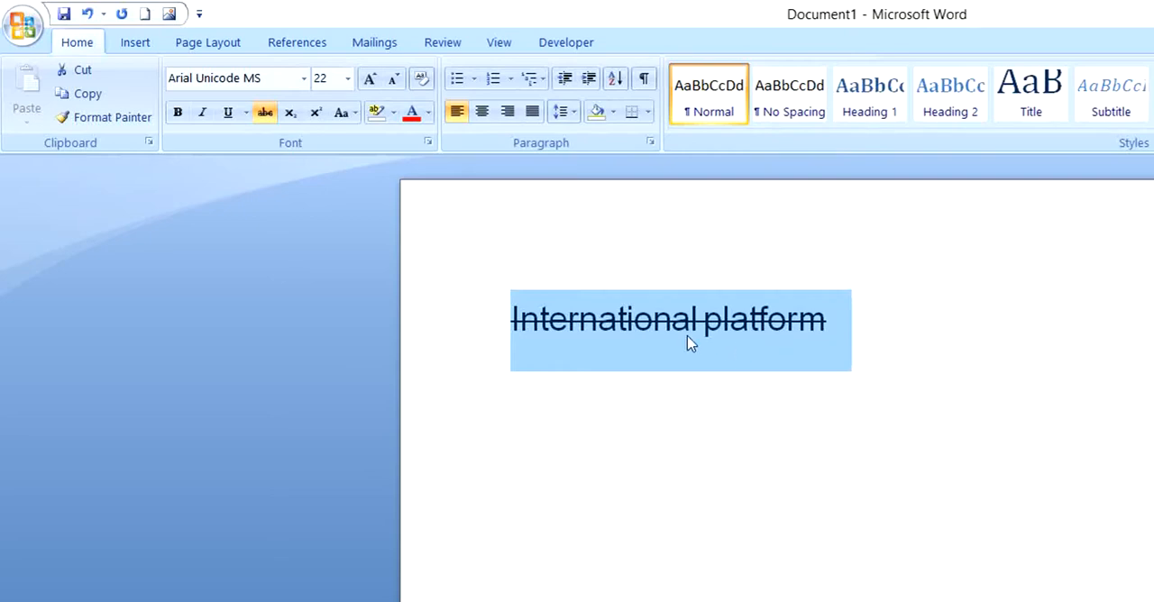
click(267, 114)
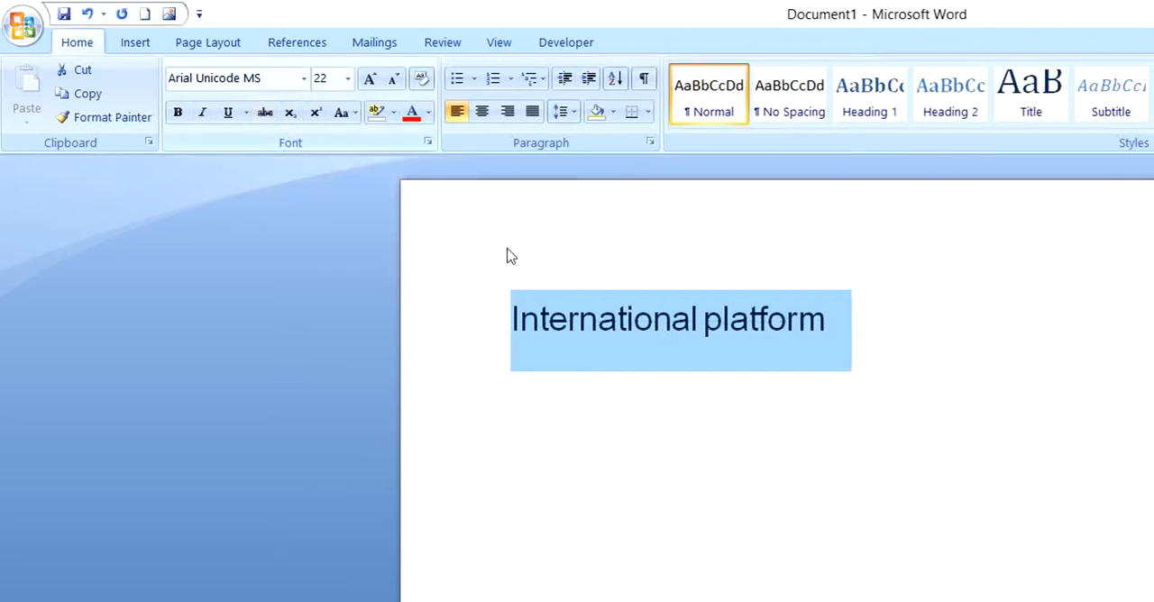
click(842, 326)
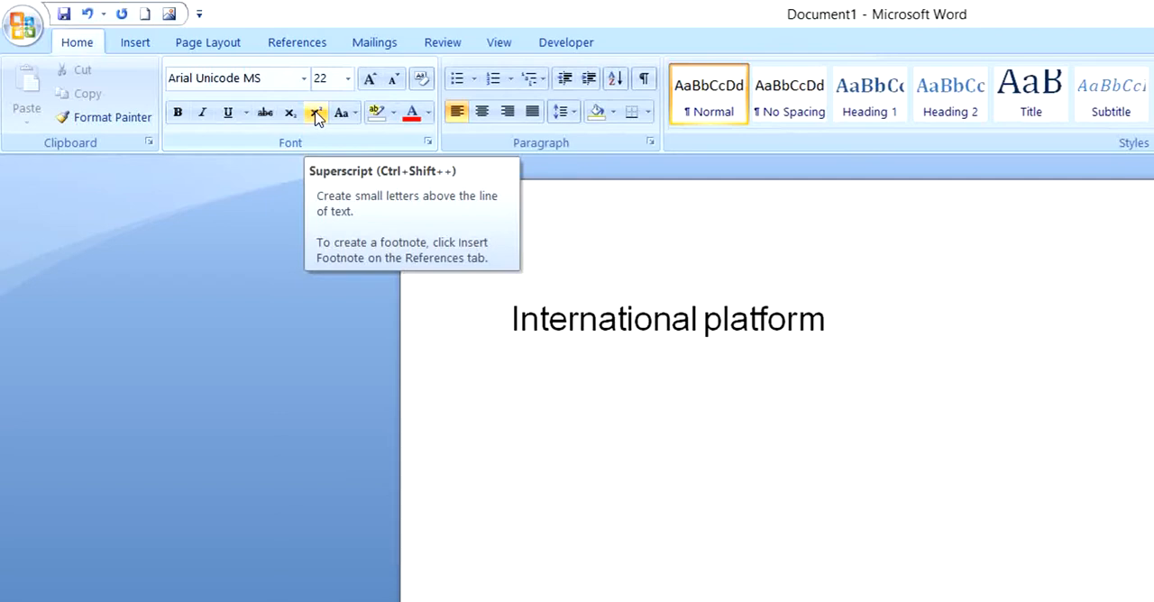
Add "X2" on a new line below "International platform" and format the 2 as subscript
key(Return)
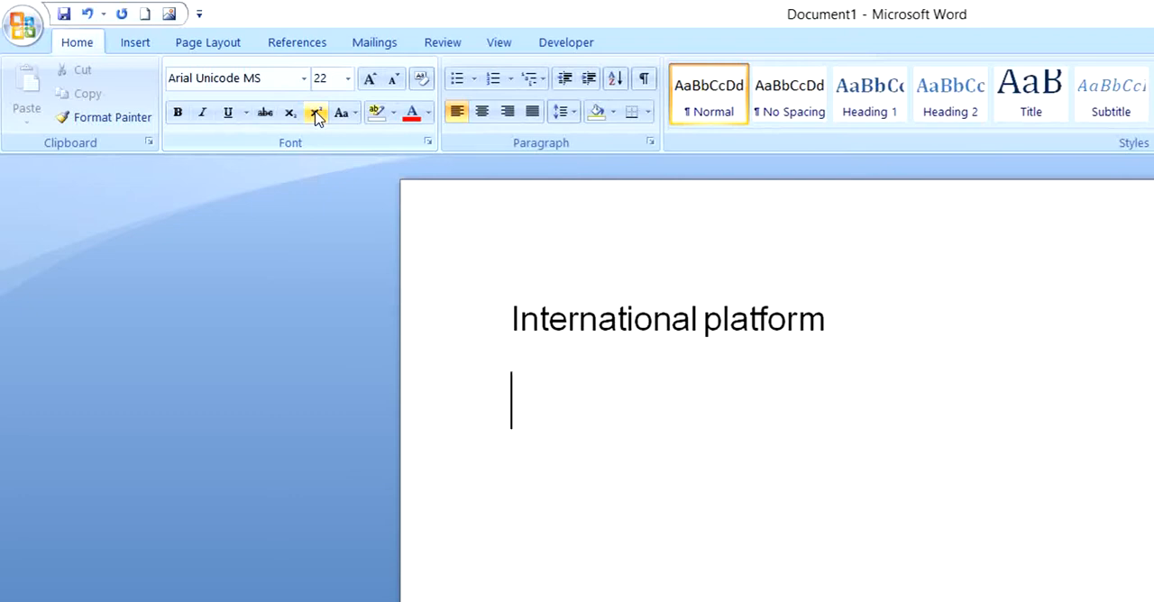
text(X2)
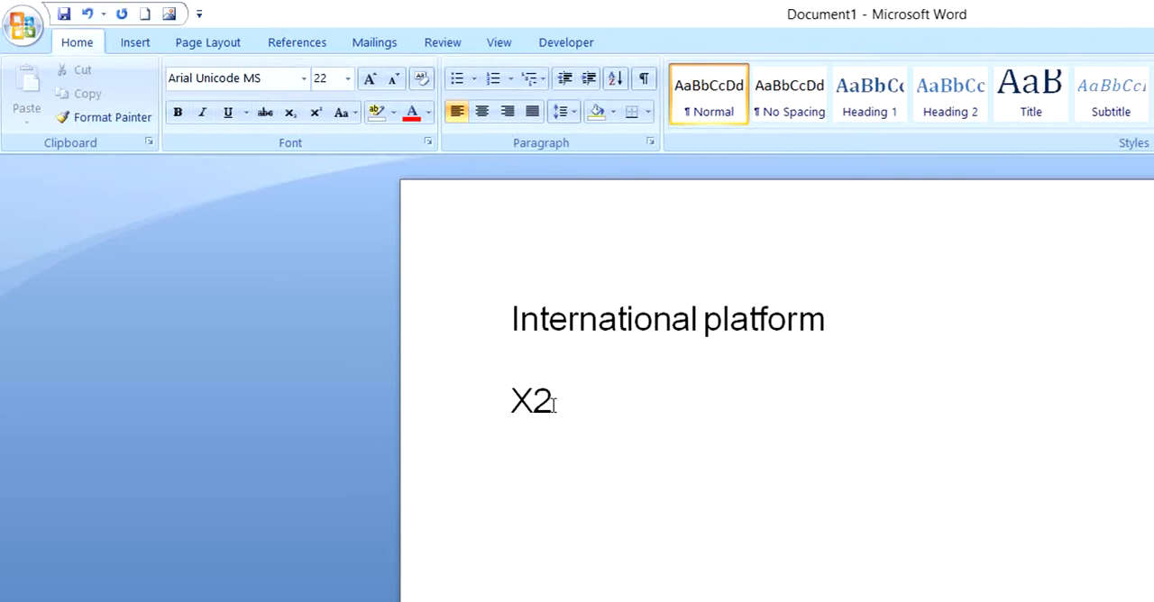
drag(552, 402, 541, 404)
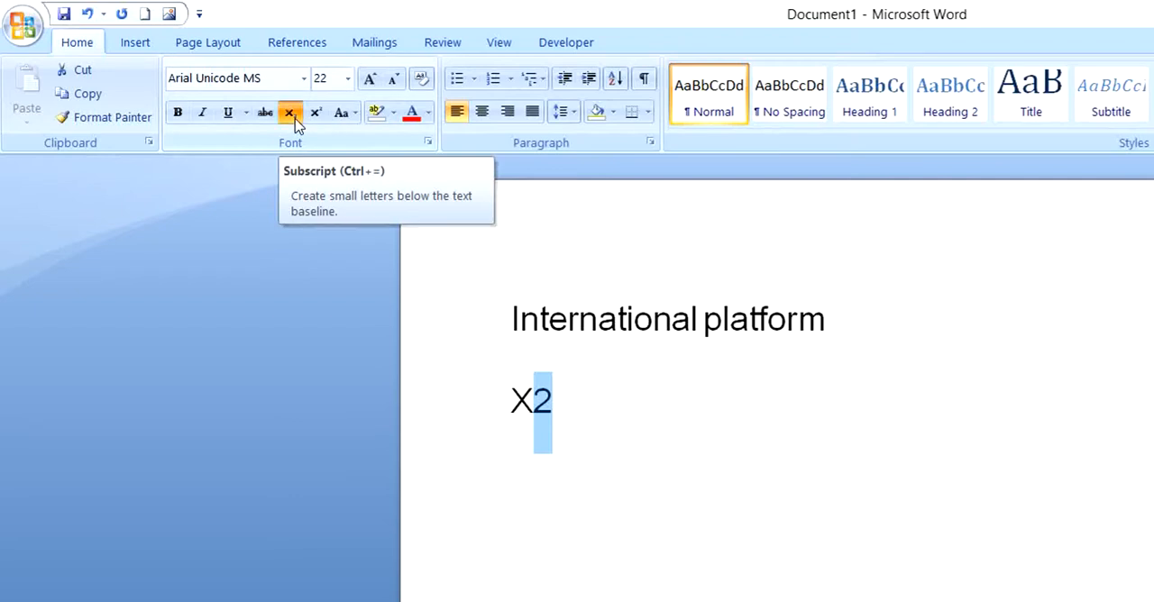
click(297, 123)
click(561, 439)
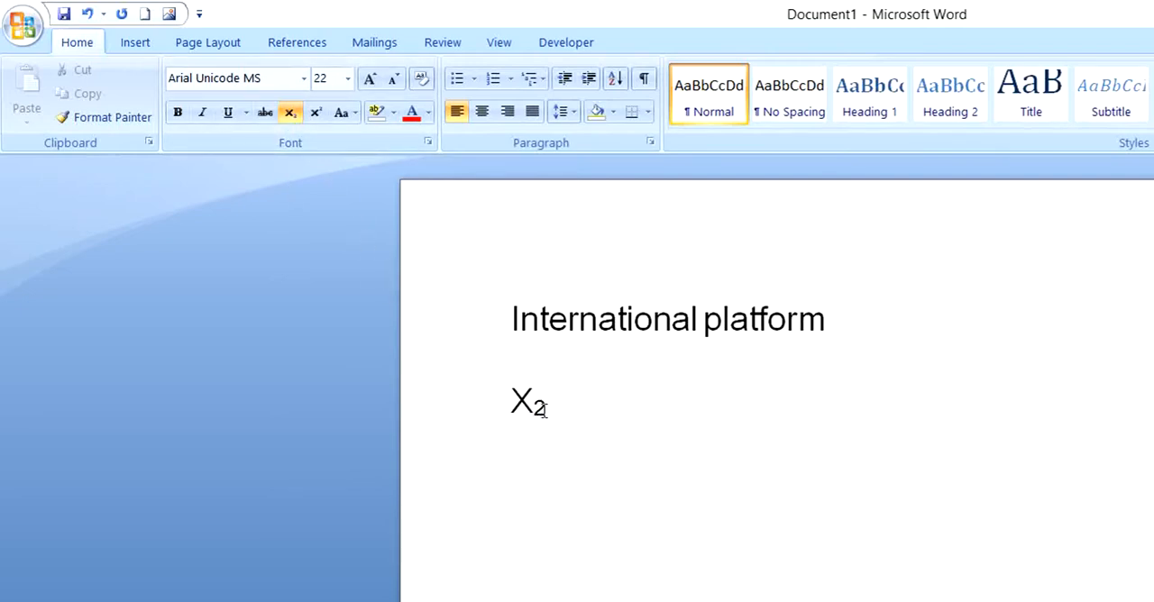
Change the 2 after the X from subscript to superscript and clear the selection
drag(545, 406, 539, 418)
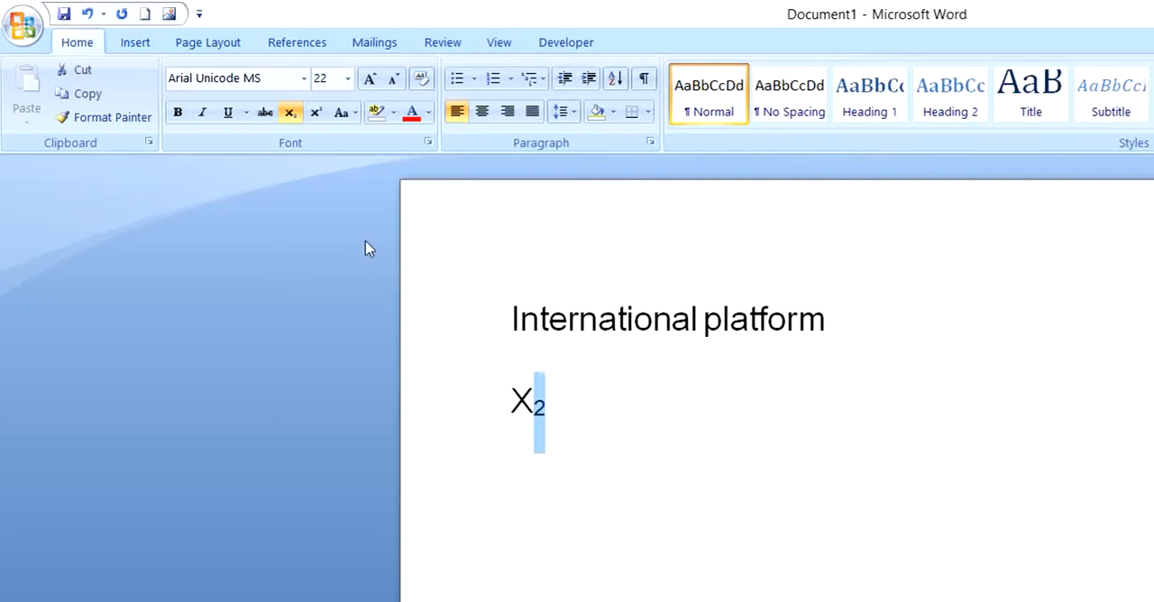
click(317, 115)
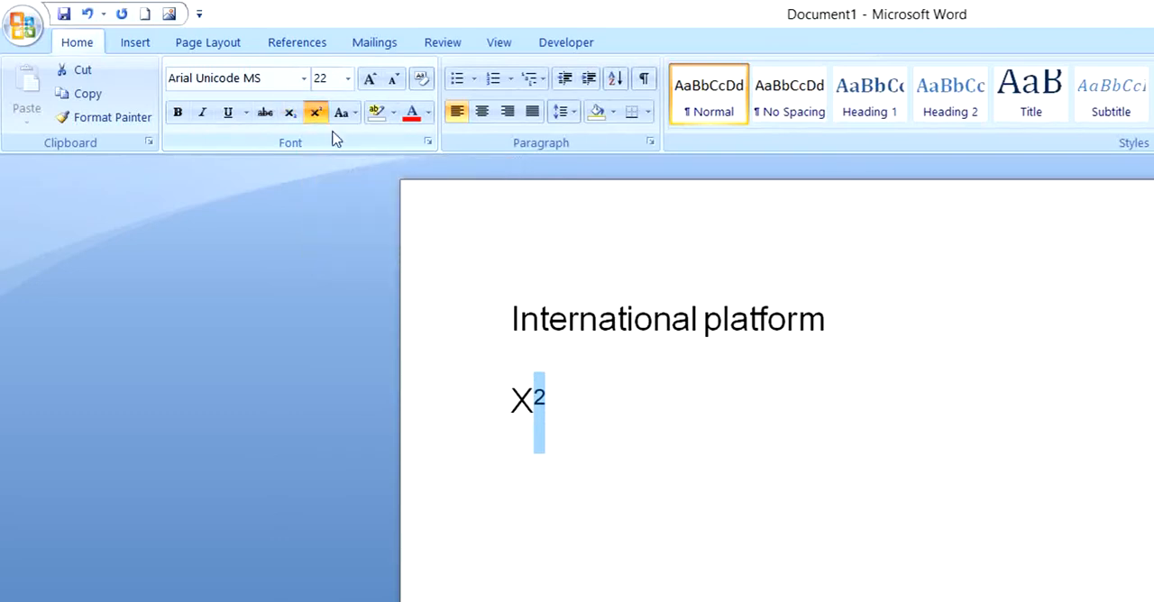
click(550, 421)
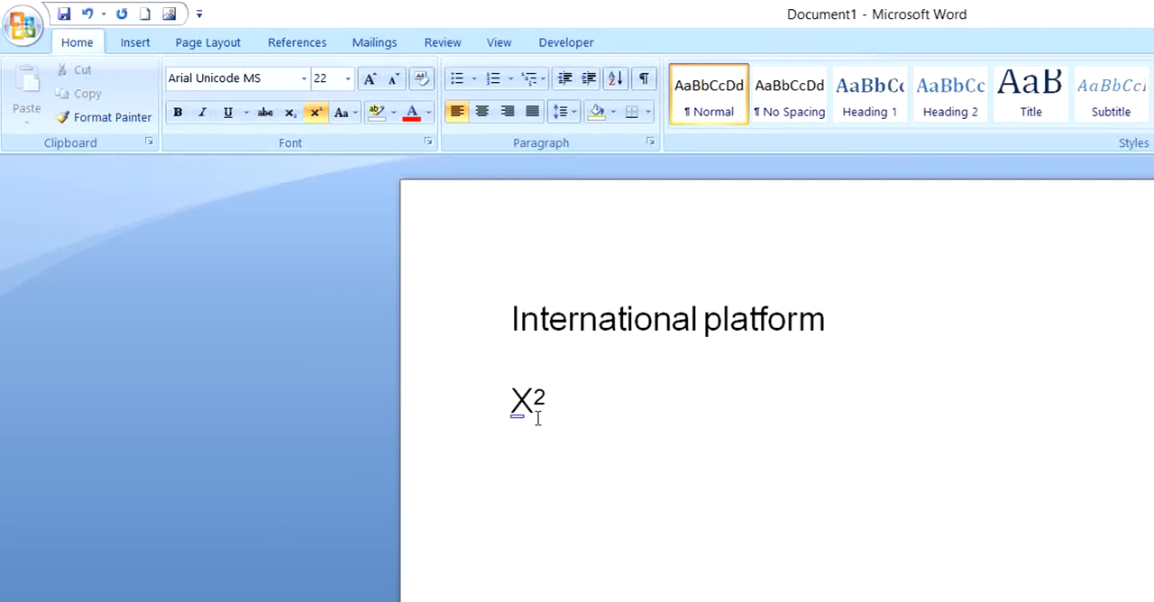
Select the "International platform" line and apply Sentence case to it
click(355, 115)
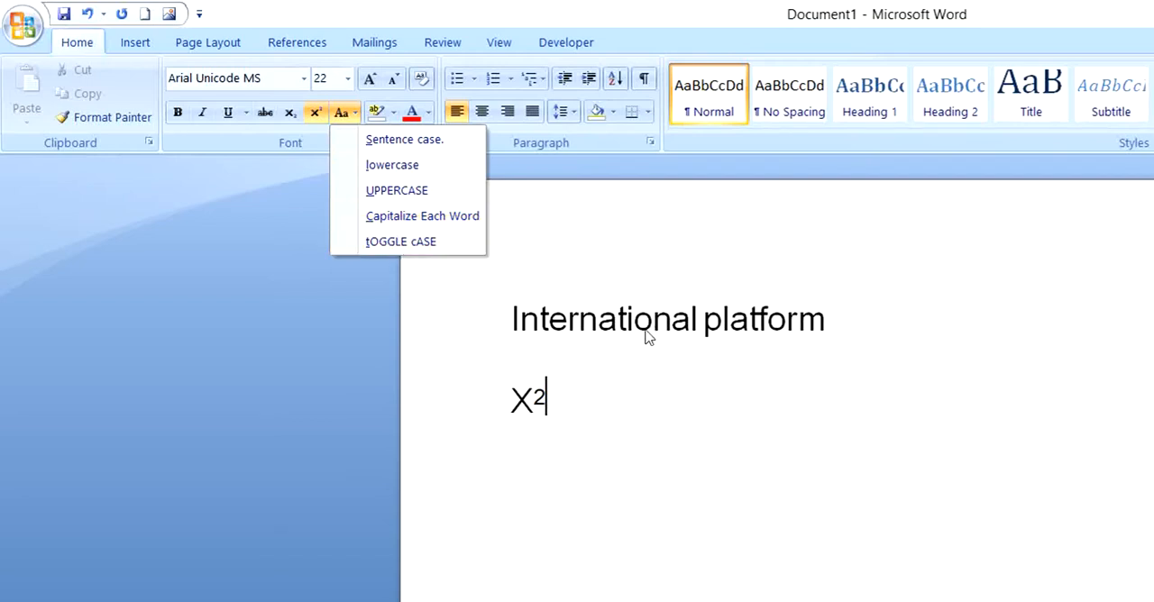
click(826, 330)
drag(826, 329, 510, 326)
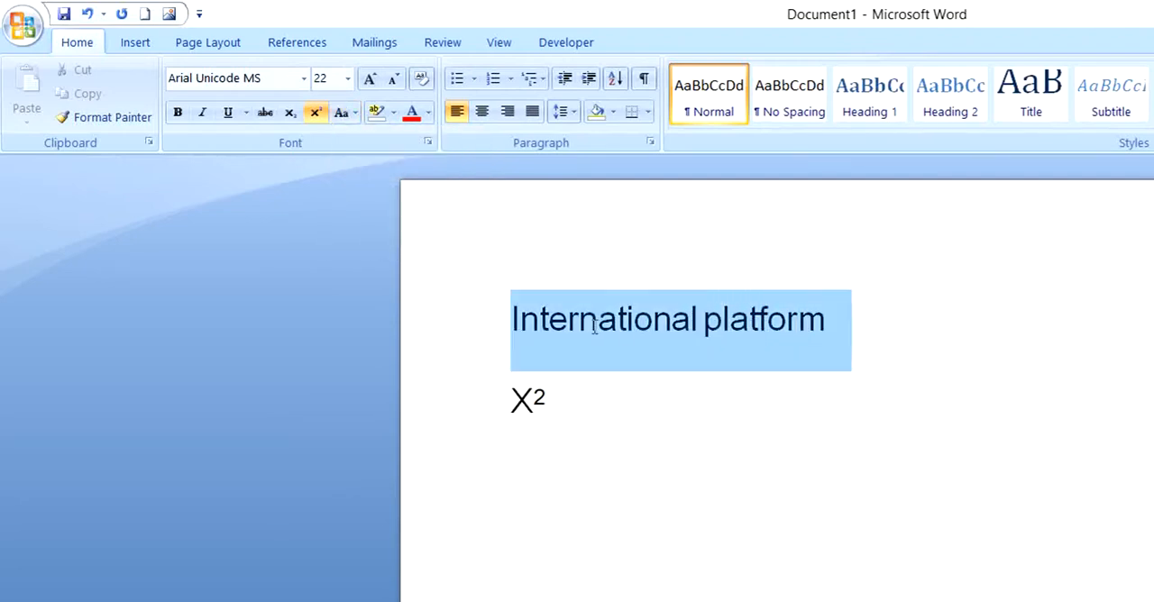
click(351, 116)
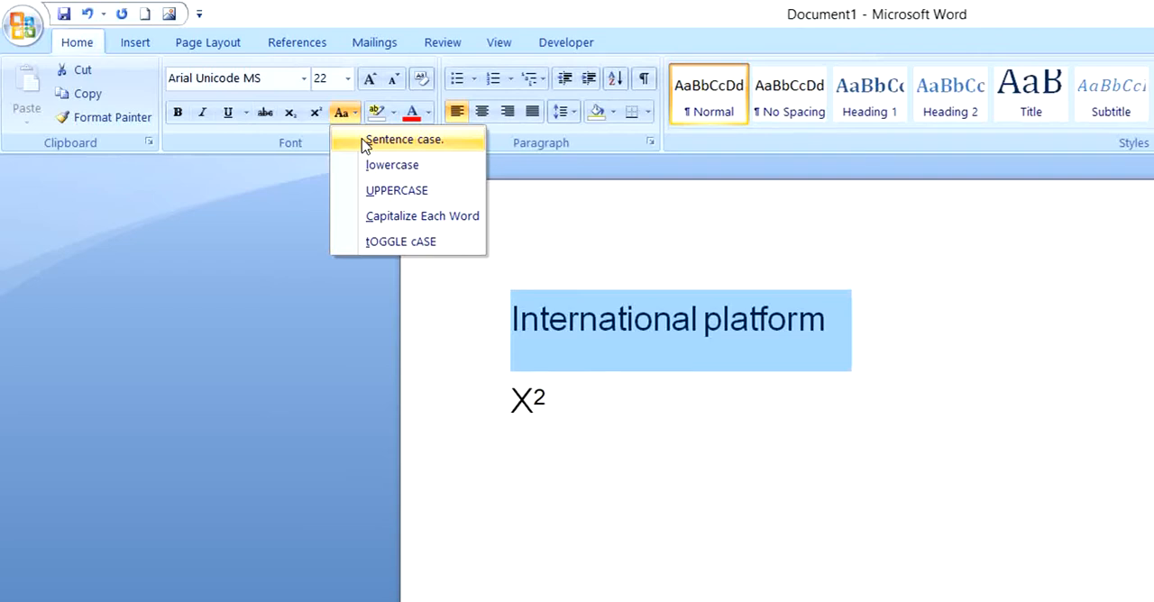
click(364, 143)
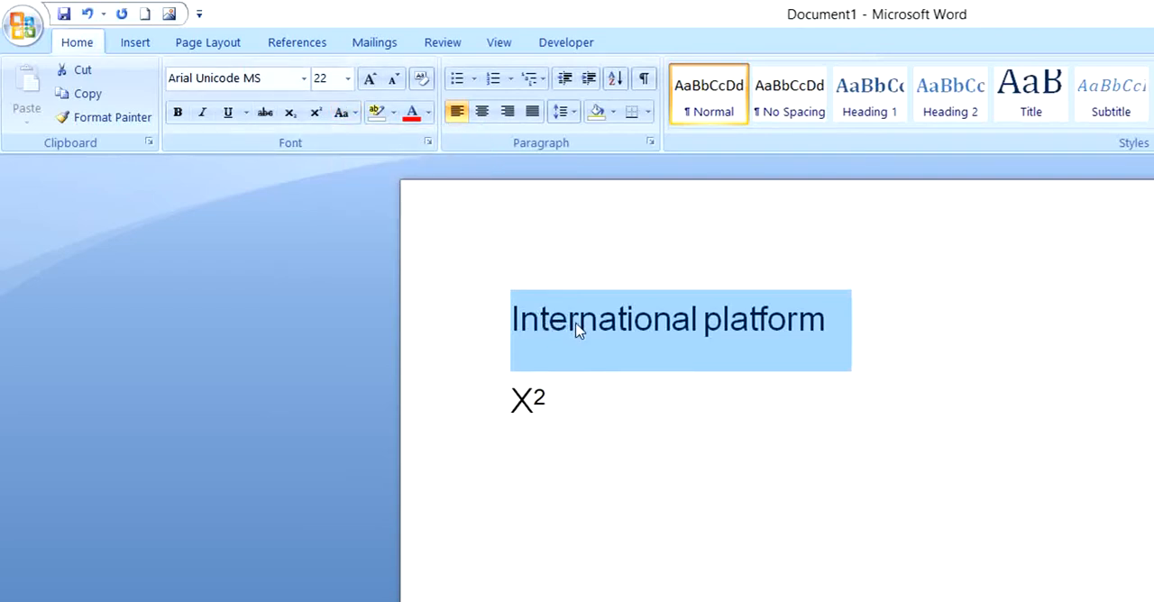
Try lowercase and UPPERCASE one after the other on the selected "International platform" text
click(353, 118)
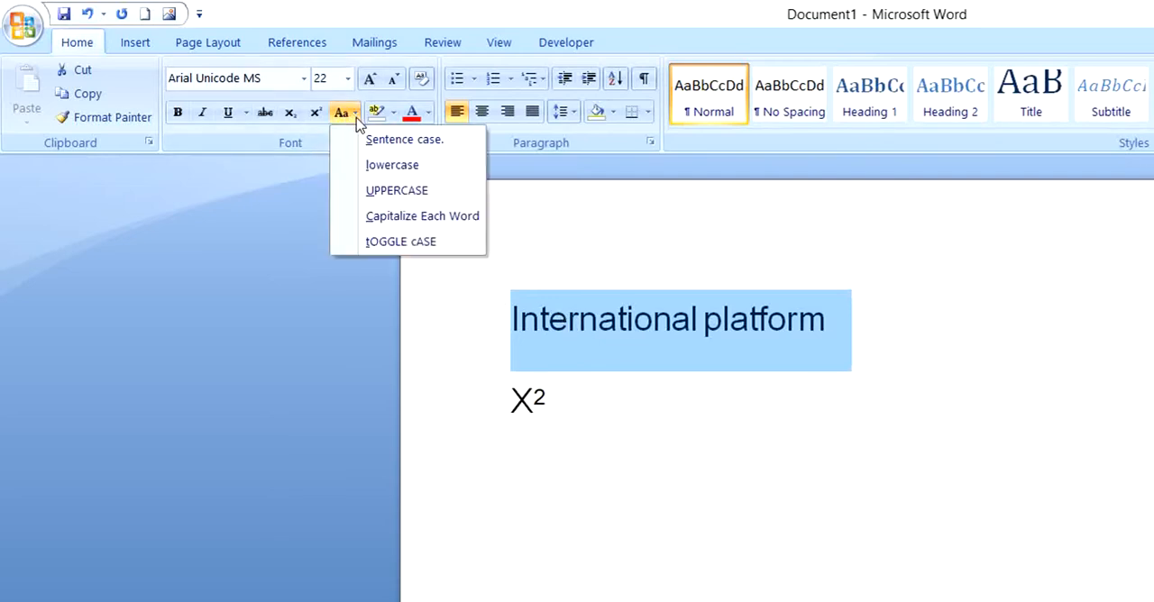
click(370, 166)
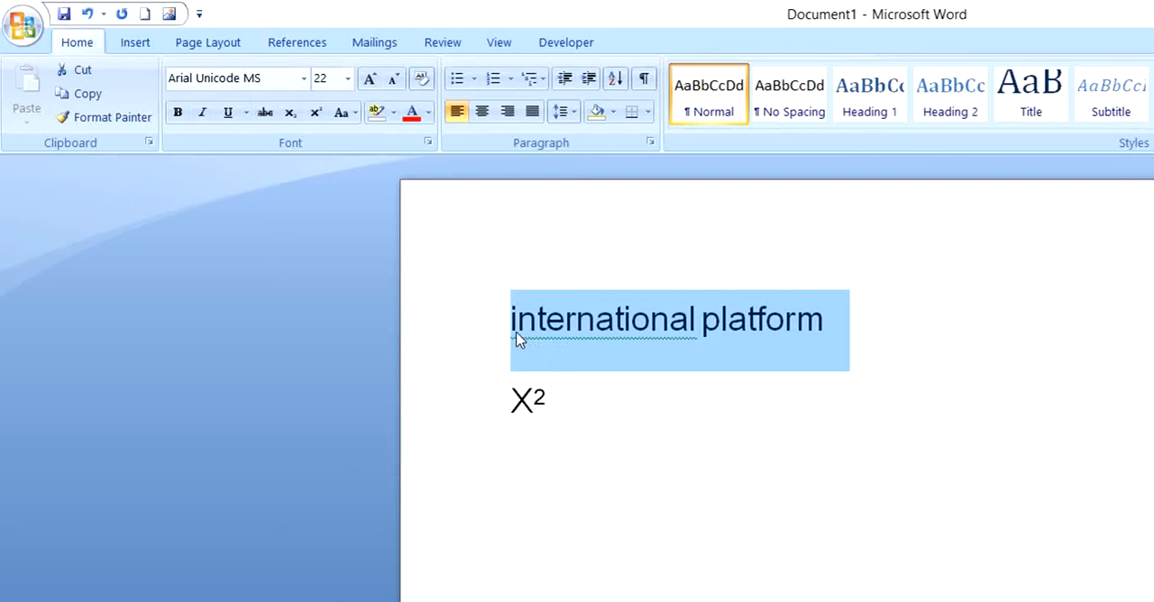
click(357, 115)
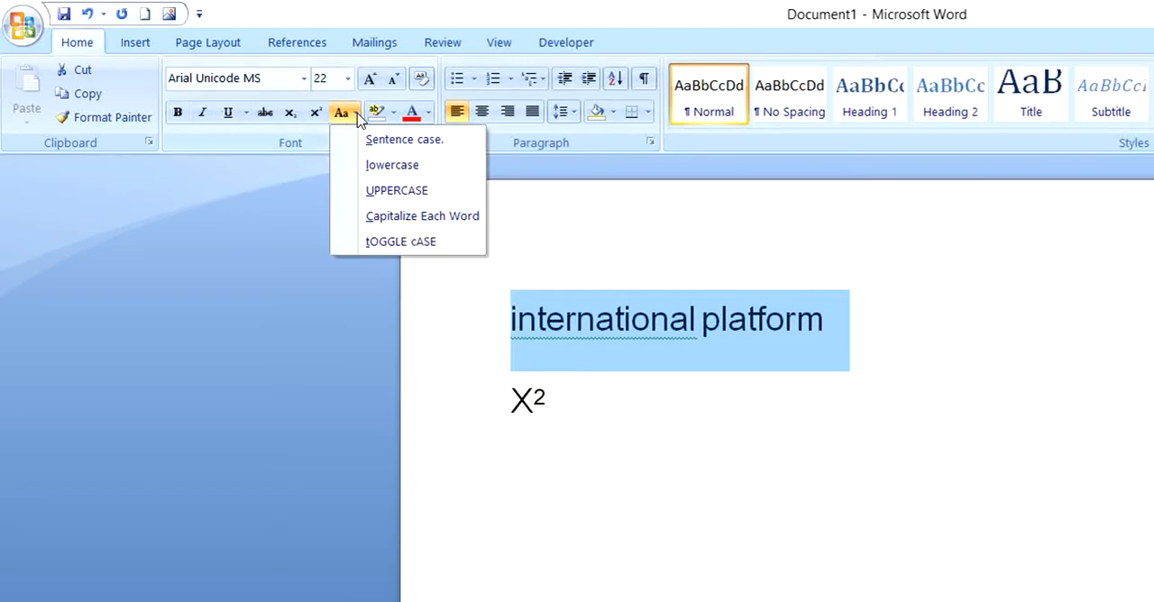
click(393, 192)
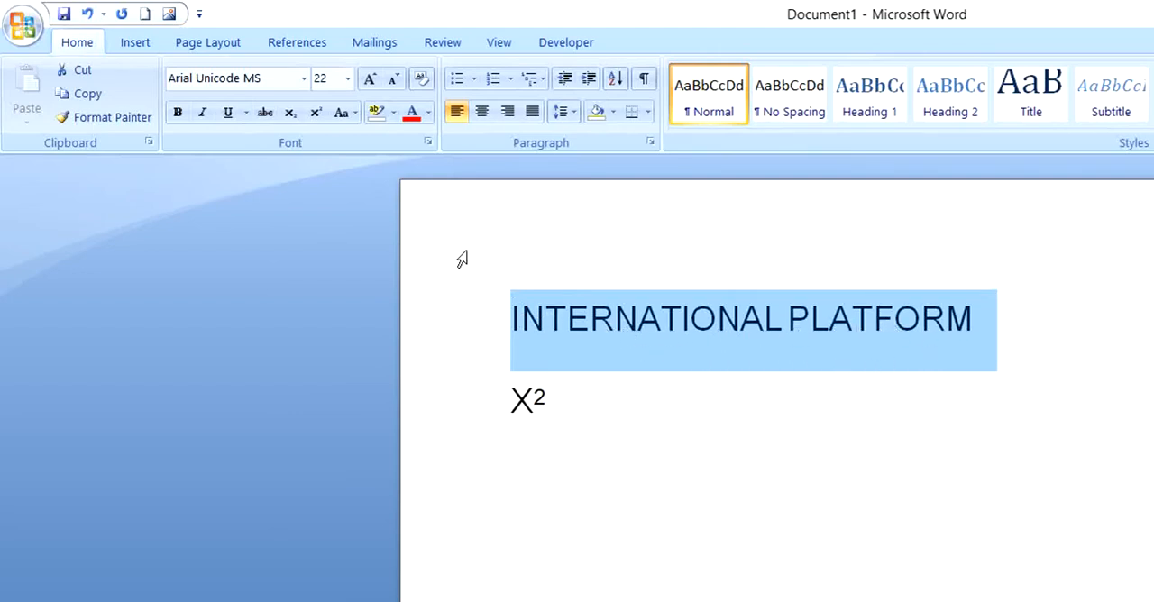
Try Capitalize Each Word and tOGGLE cASE one after the other on the selected text
click(351, 113)
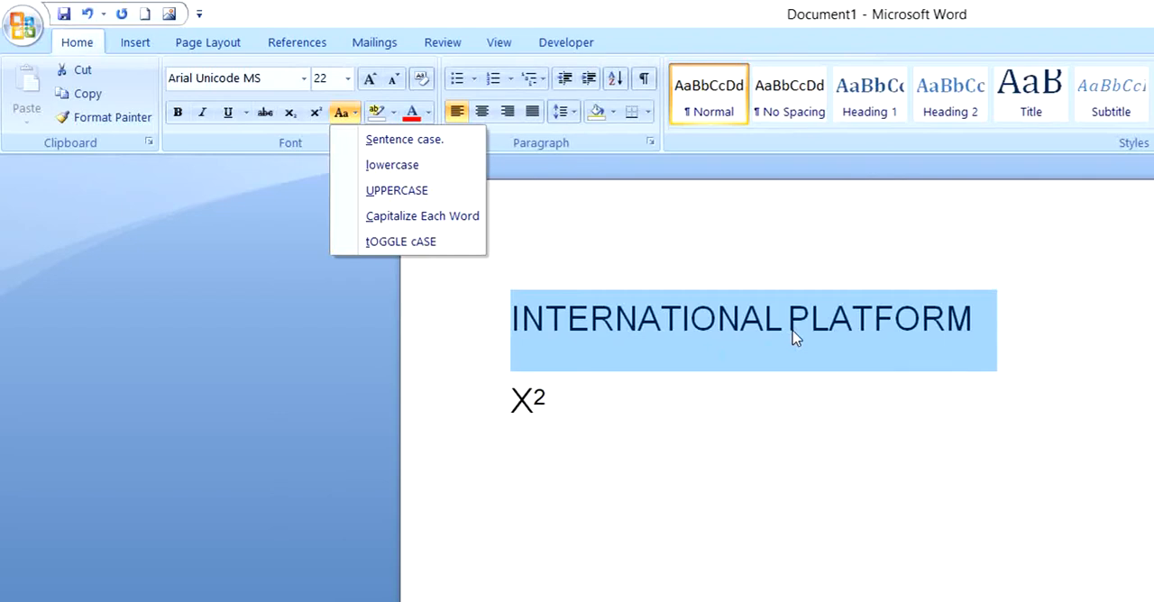
click(445, 231)
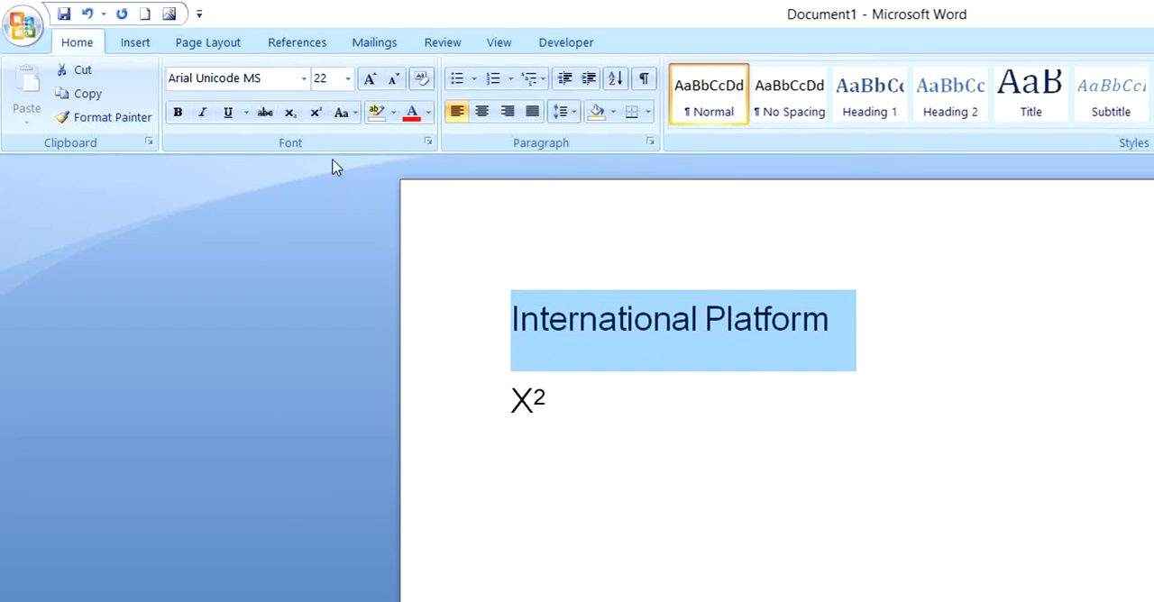
click(351, 113)
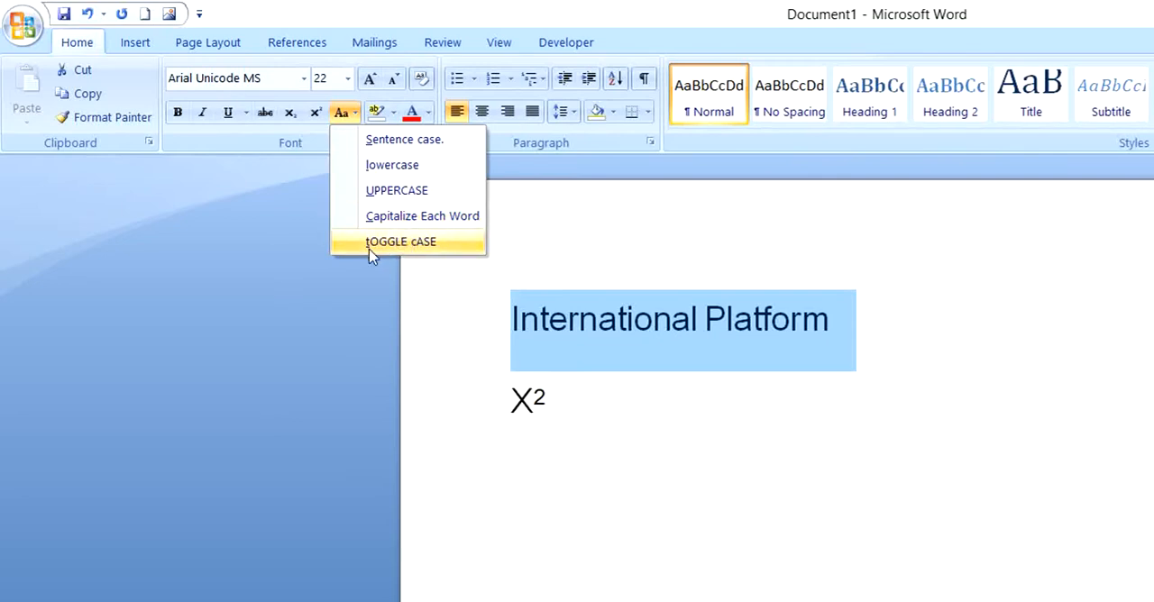
click(393, 244)
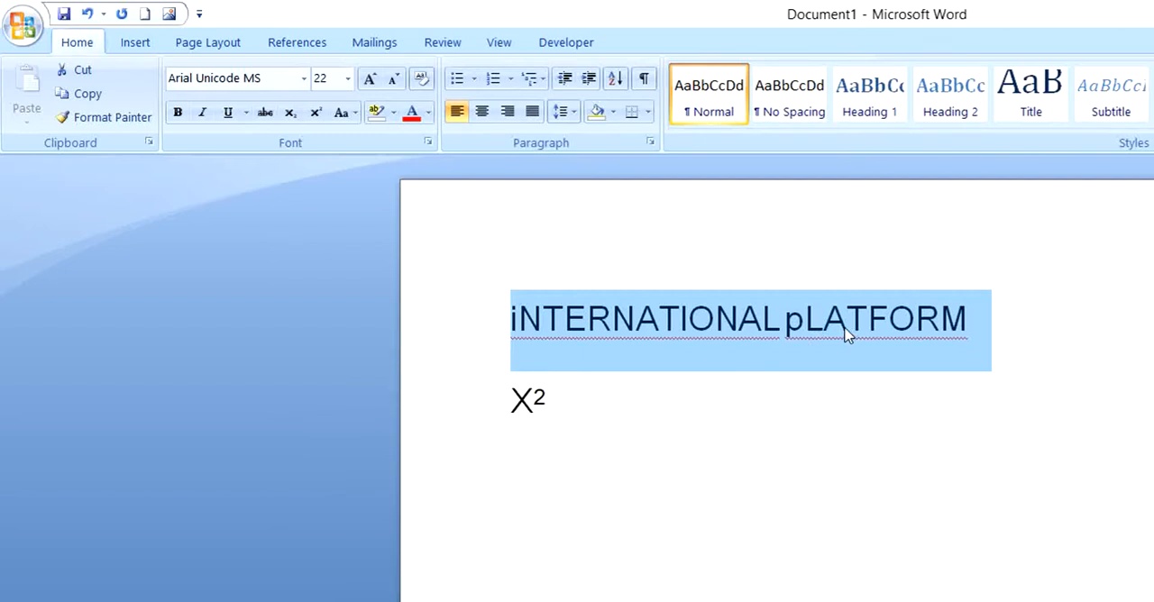
Set the selected line back to Sentence case and clear the selection
click(357, 114)
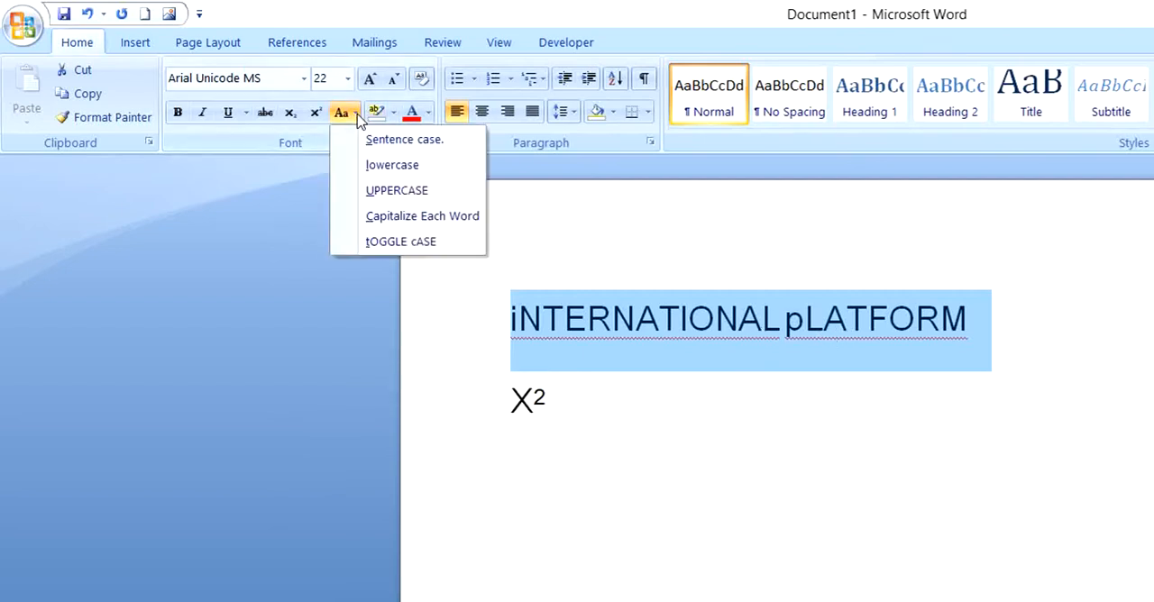
click(361, 137)
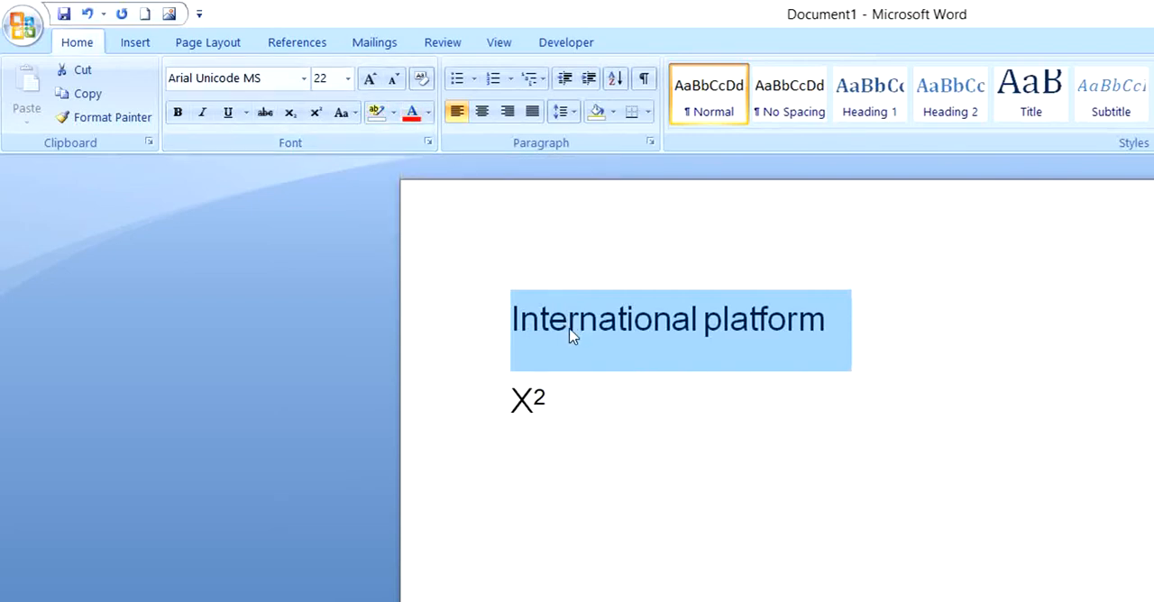
click(745, 373)
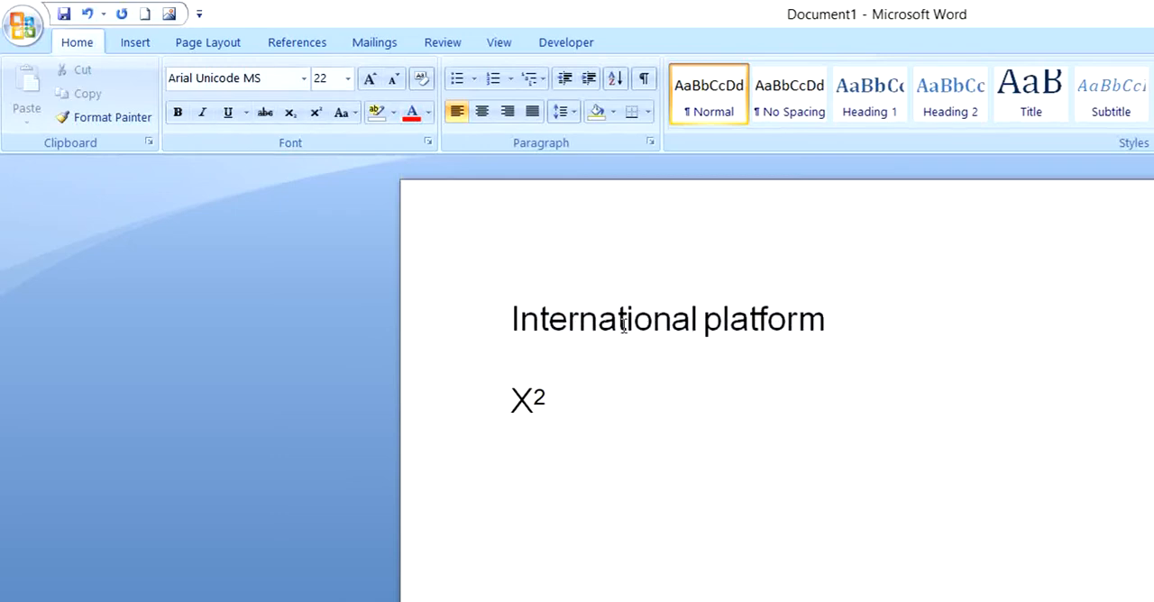
Color the "International platform" text Red from the standard colors and clear the selection
click(823, 316)
drag(823, 317, 628, 322)
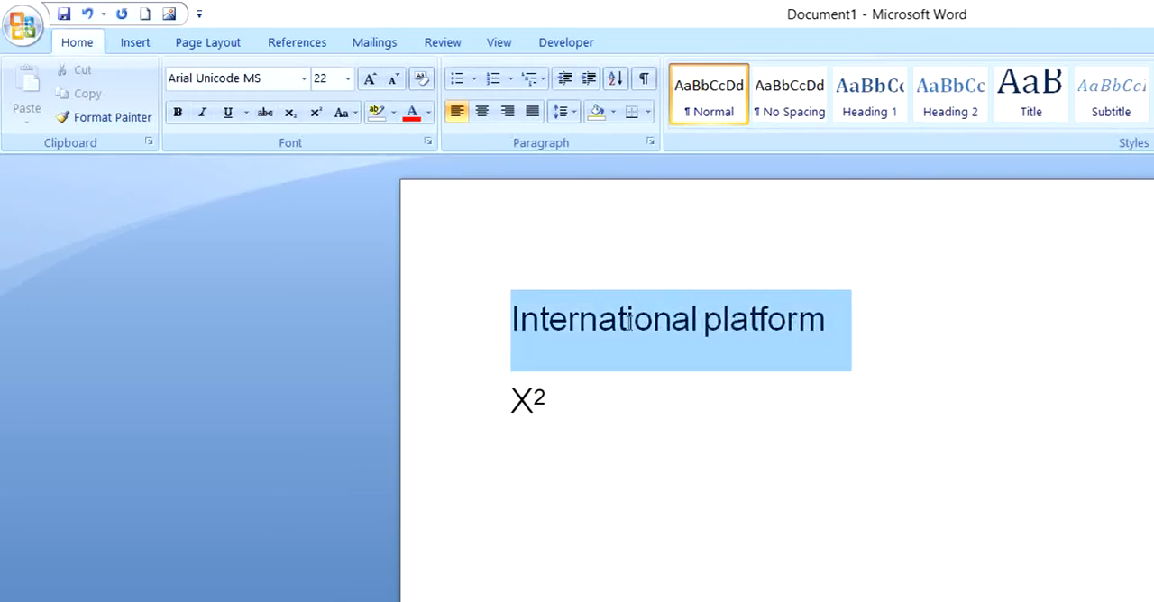
click(430, 113)
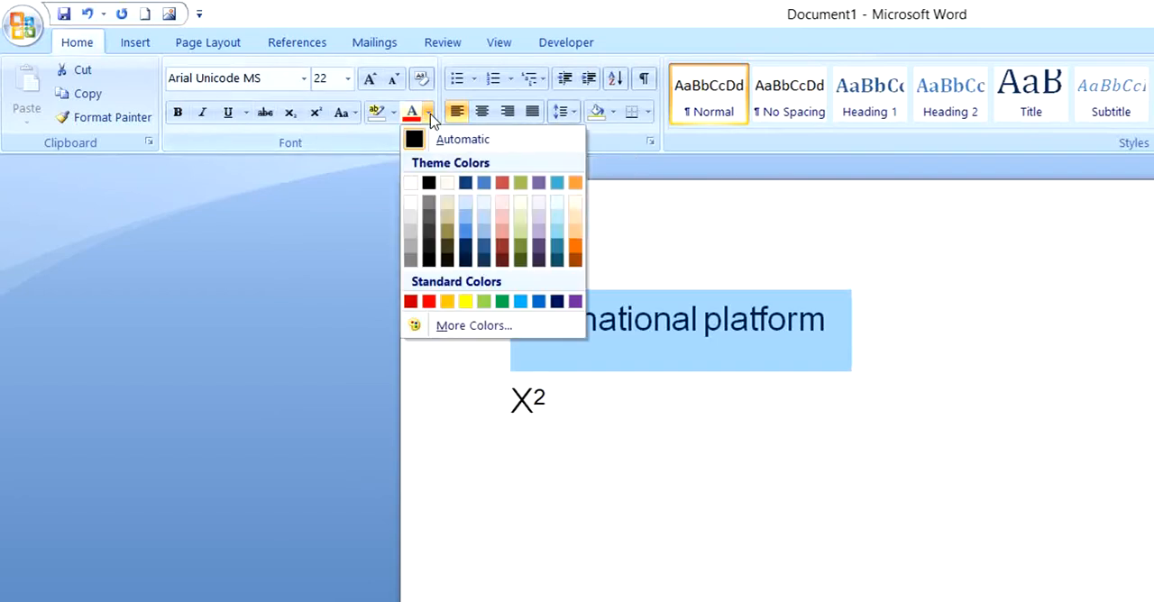
click(429, 301)
click(686, 407)
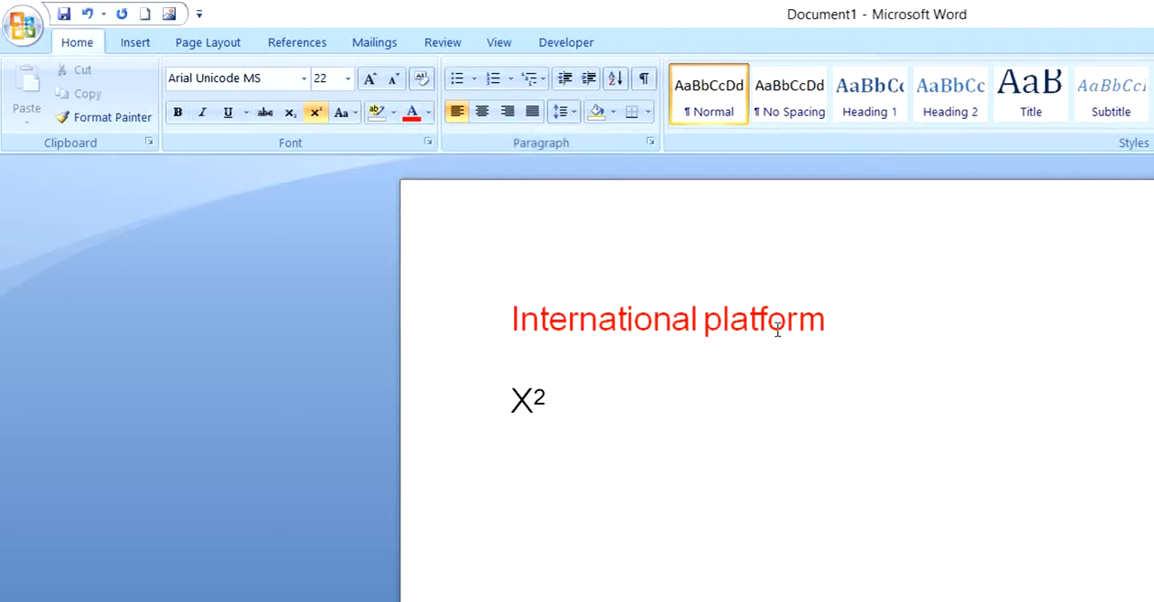
Highlight the "International platform" text in yellow
drag(828, 321, 612, 327)
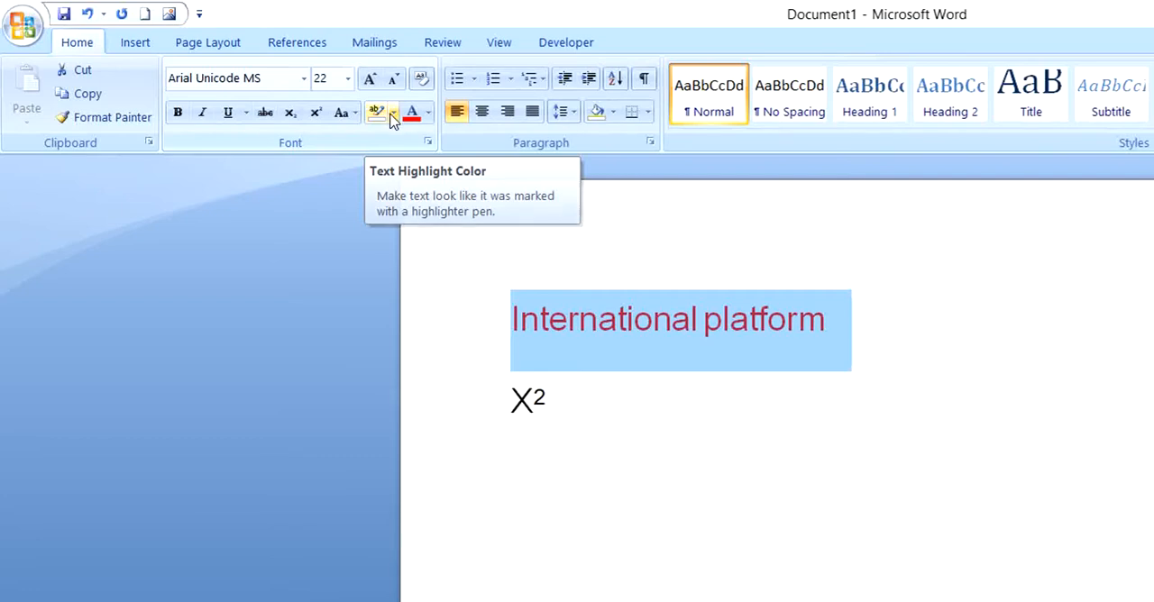
click(393, 114)
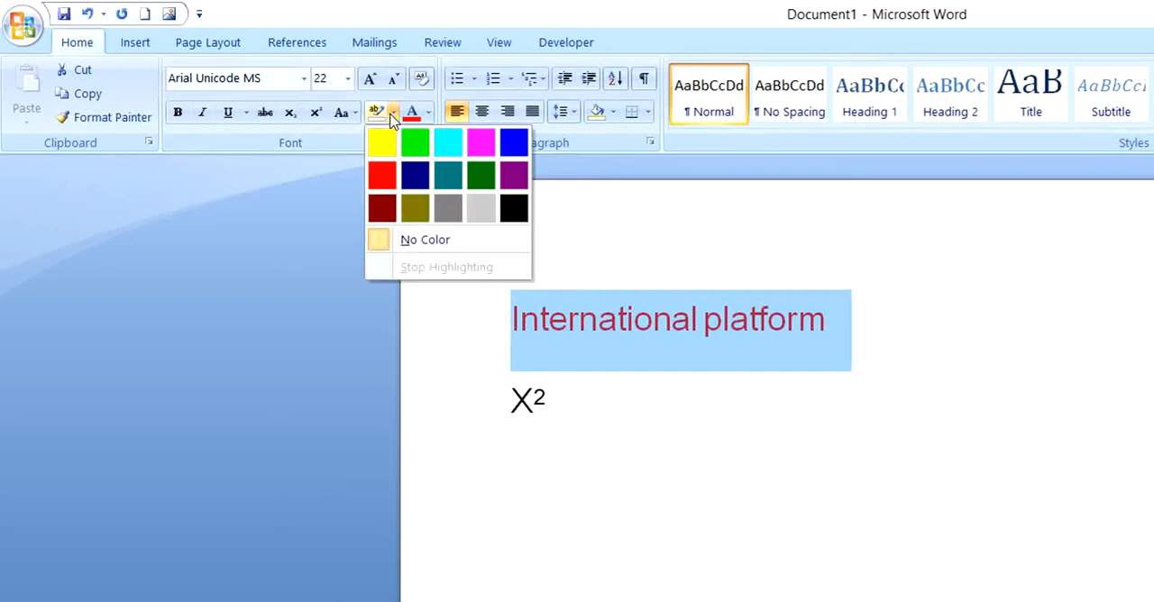
click(384, 143)
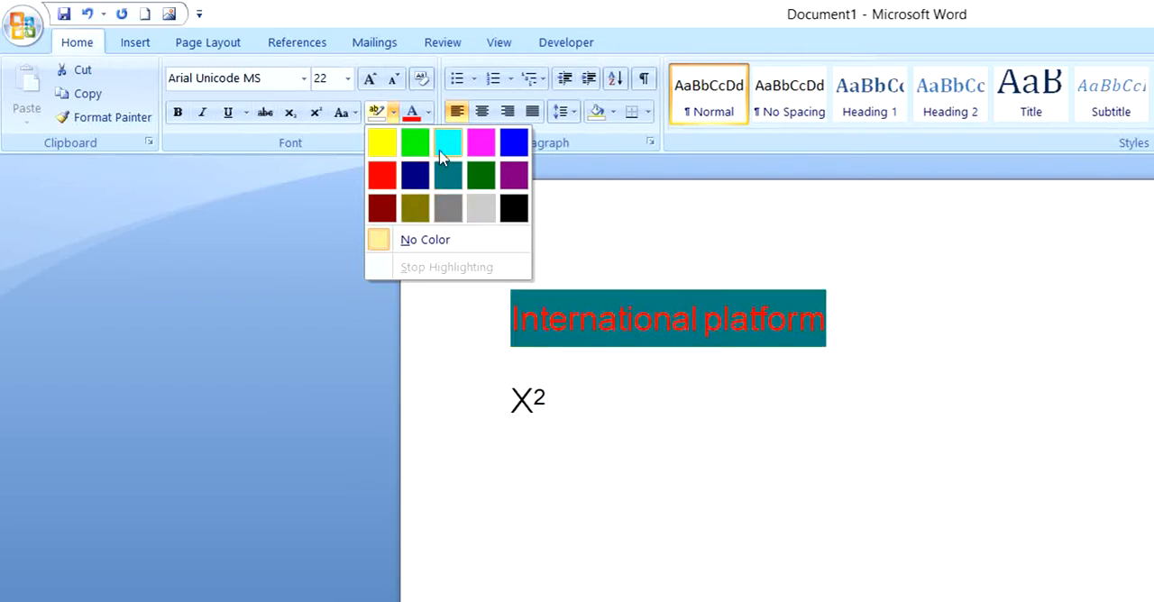
click(383, 147)
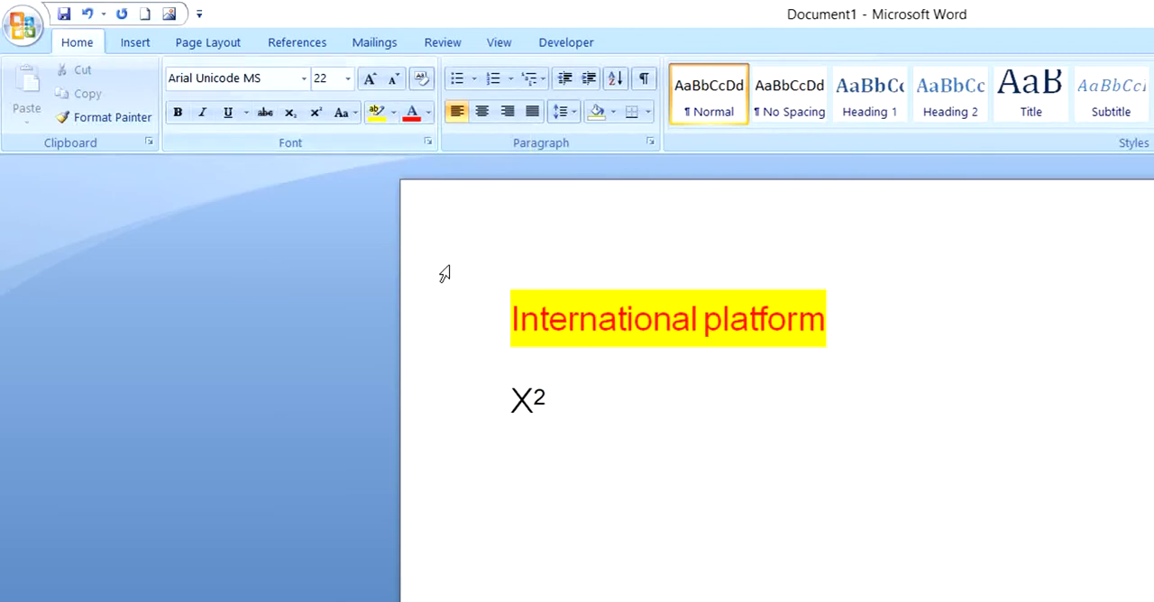